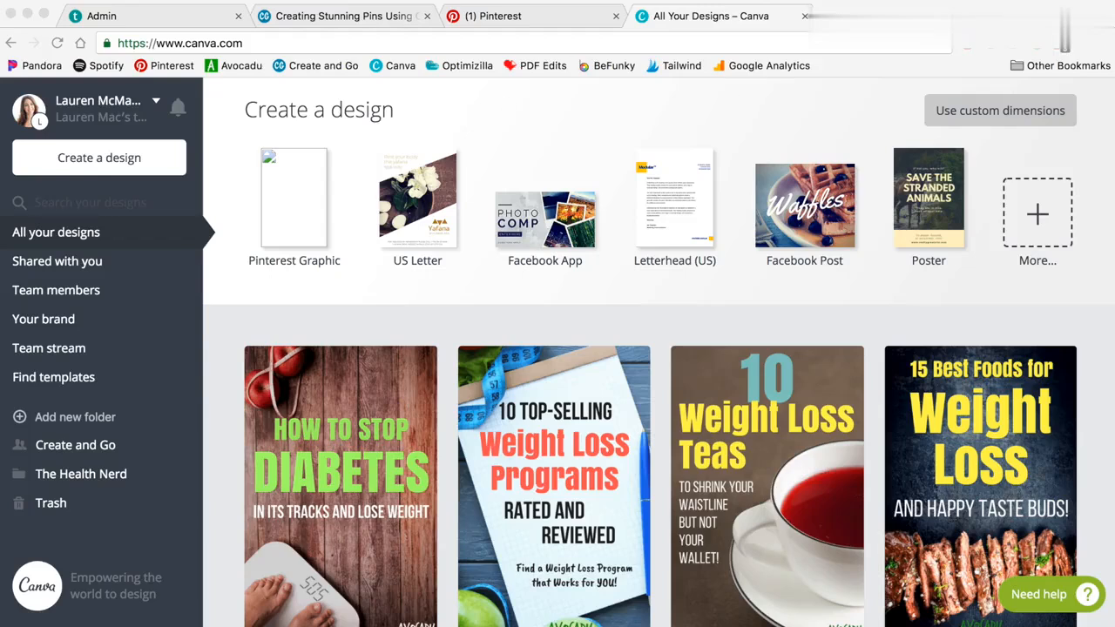
Step: Create a blank custom-size design of 600 × 900 px
left_click(1006, 122)
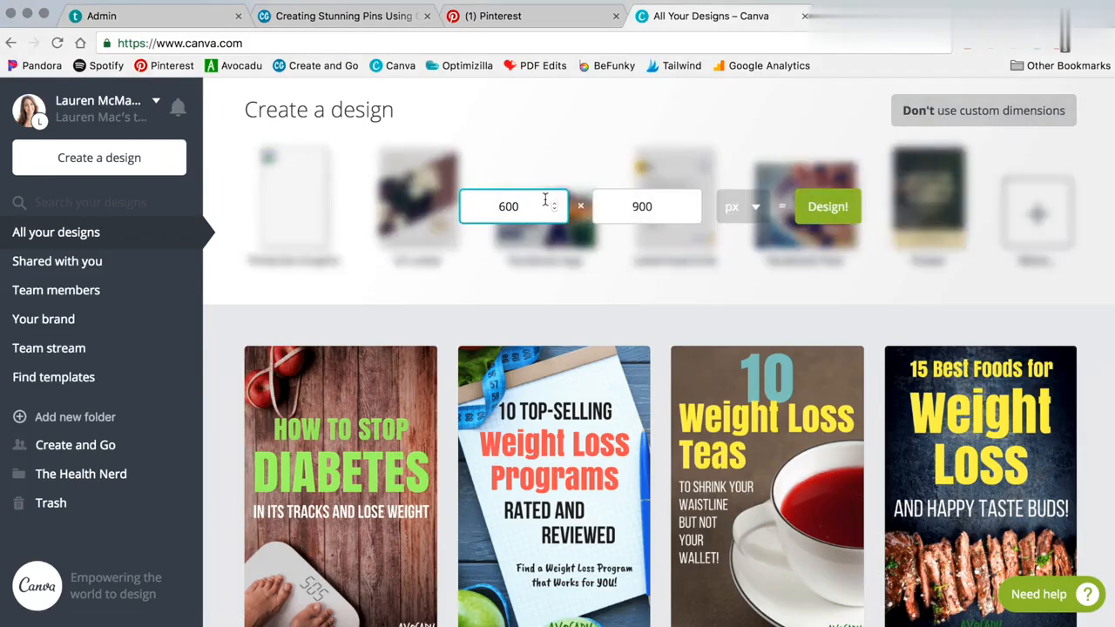
left_click(834, 209)
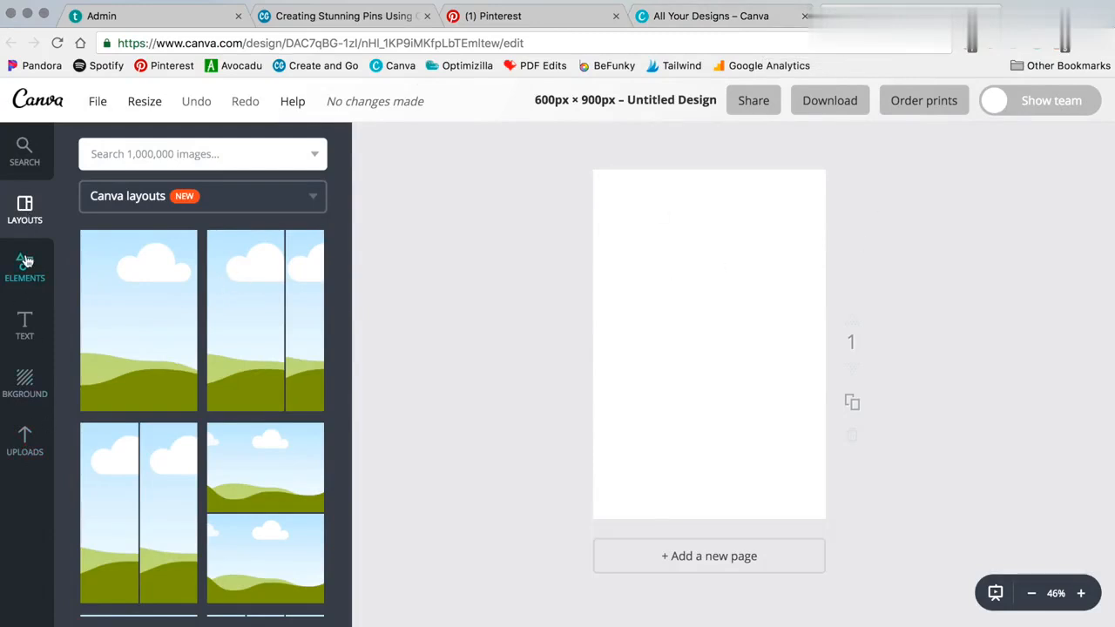
Step: Scroll through the layouts and try the four-panel grid layout
scroll(265, 344, "down", 10)
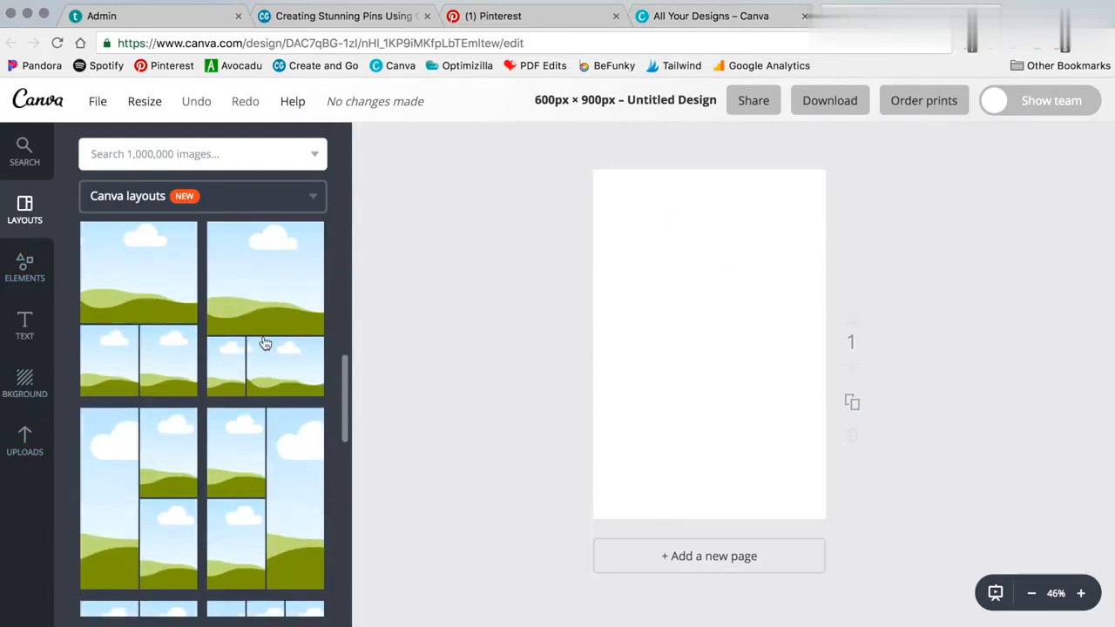
scroll(169, 428, "down", 5)
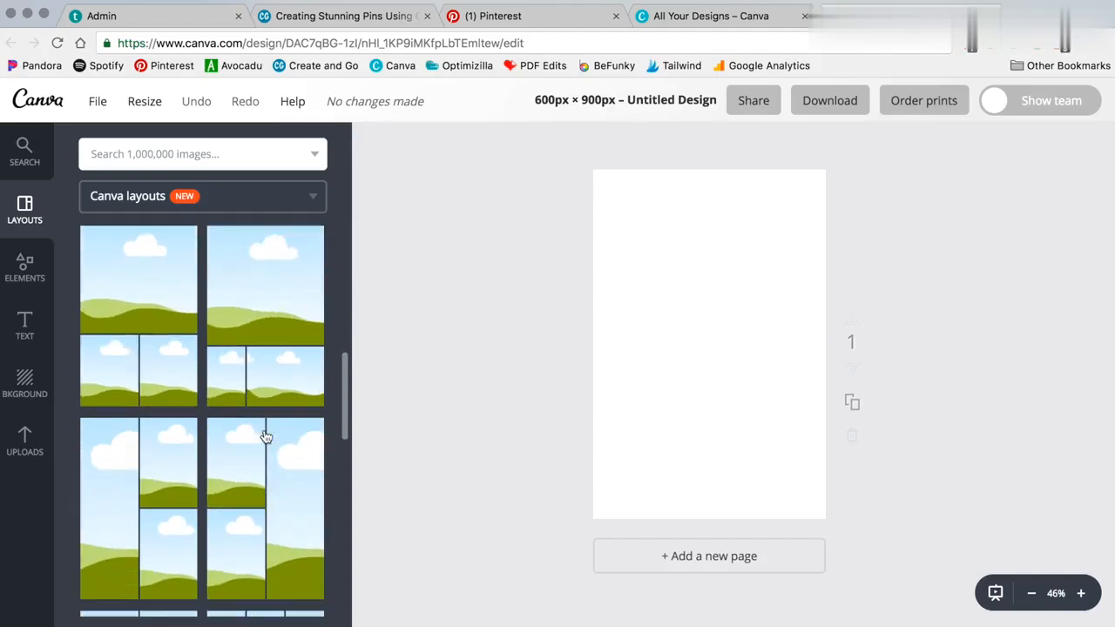
scroll(290, 480, "down", 5)
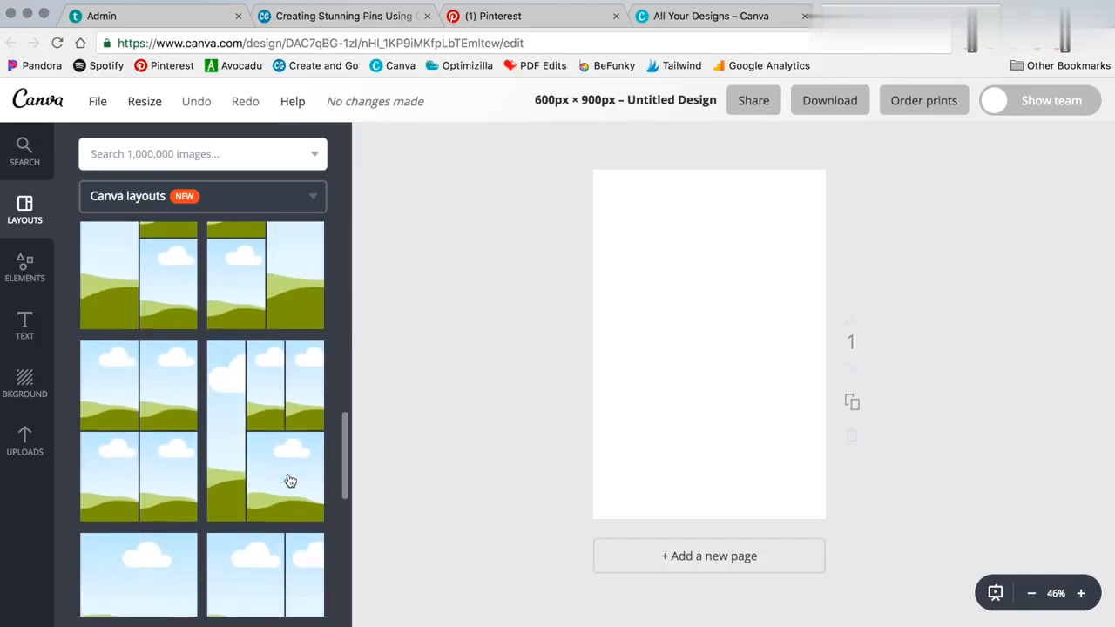
left_click(148, 394)
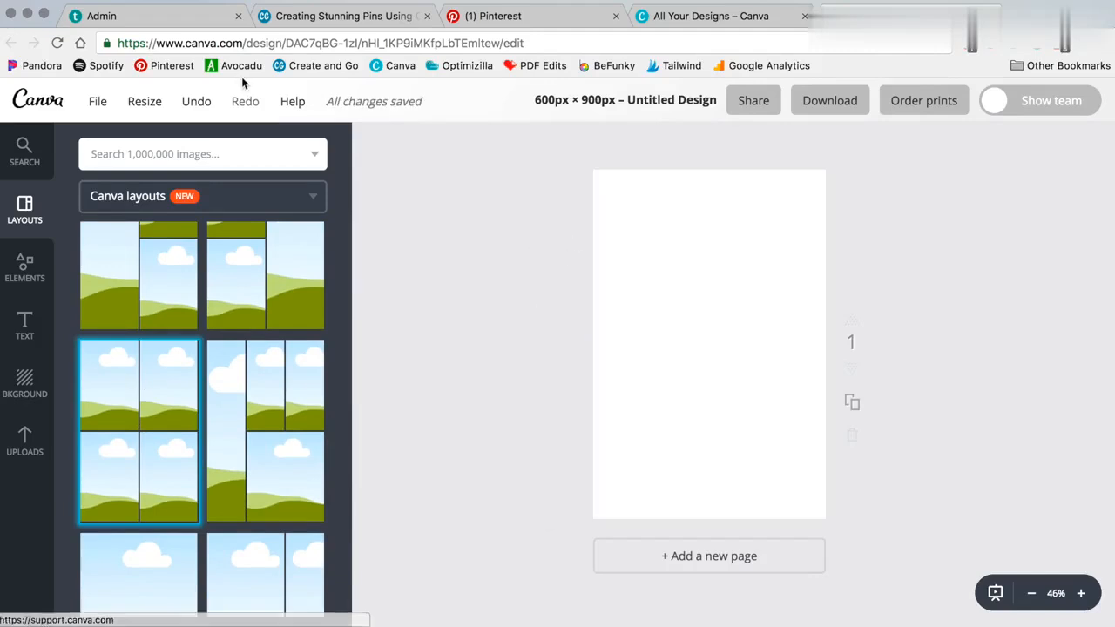
Step: Browse the previously uploaded images, then switch to the image library search
left_click(26, 444)
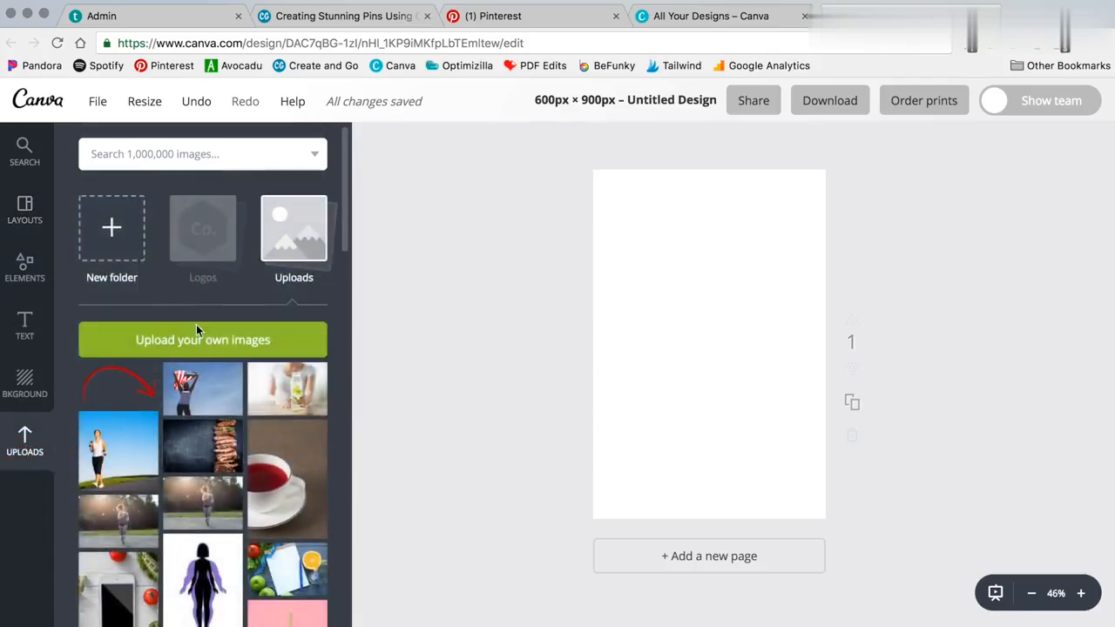
scroll(205, 336, "down", 8)
scroll(212, 342, "down", 8)
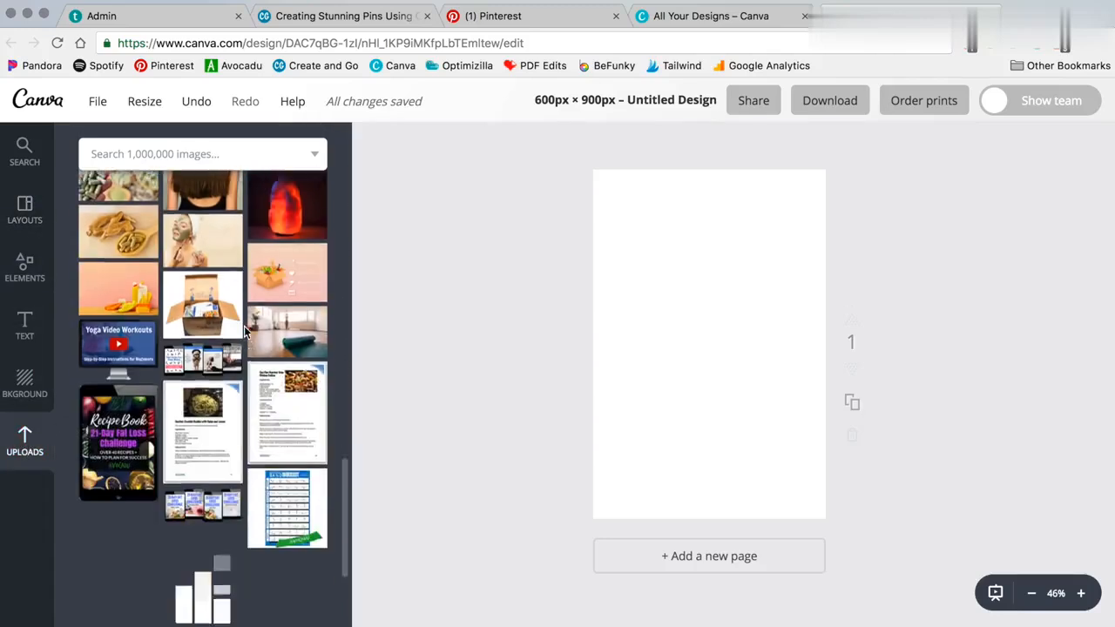
scroll(244, 330, "up", 12)
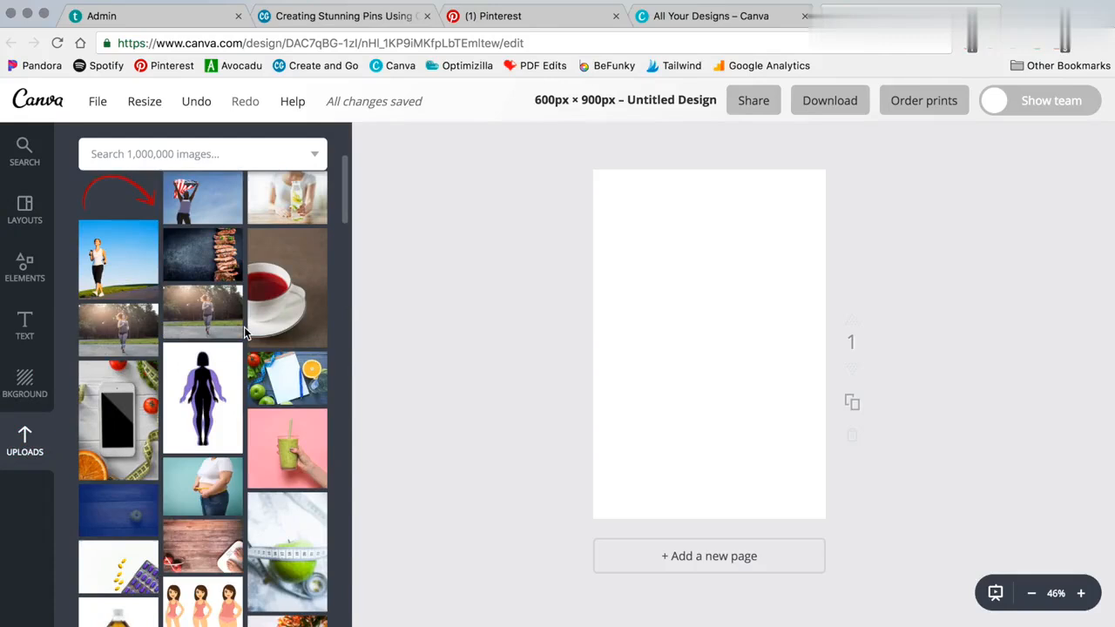
scroll(244, 330, "up", 4)
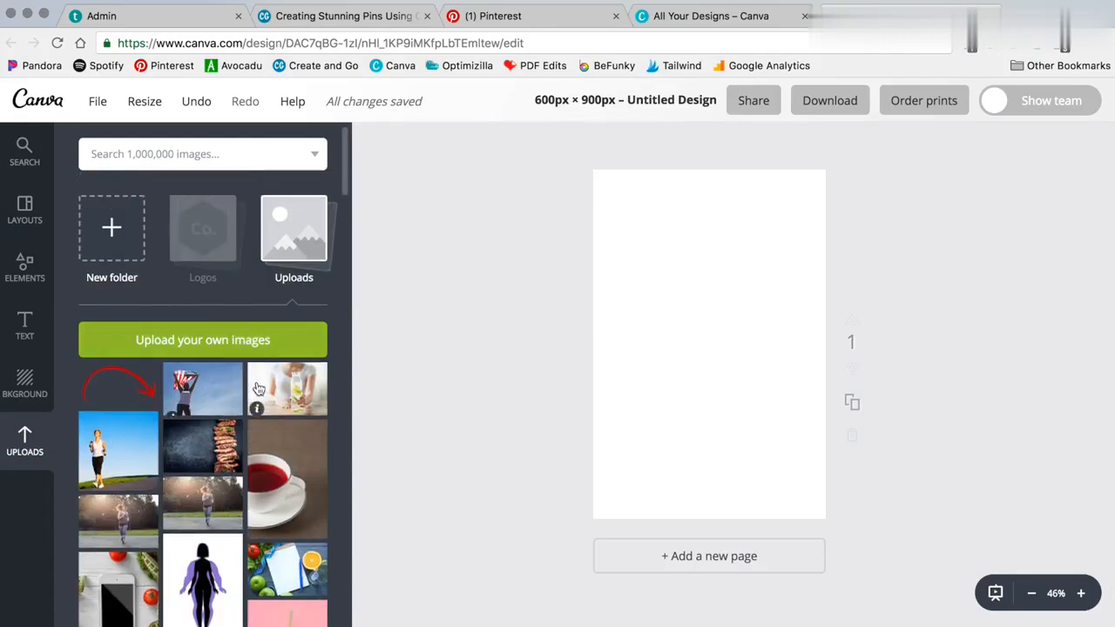
scroll(227, 392, "down", 10)
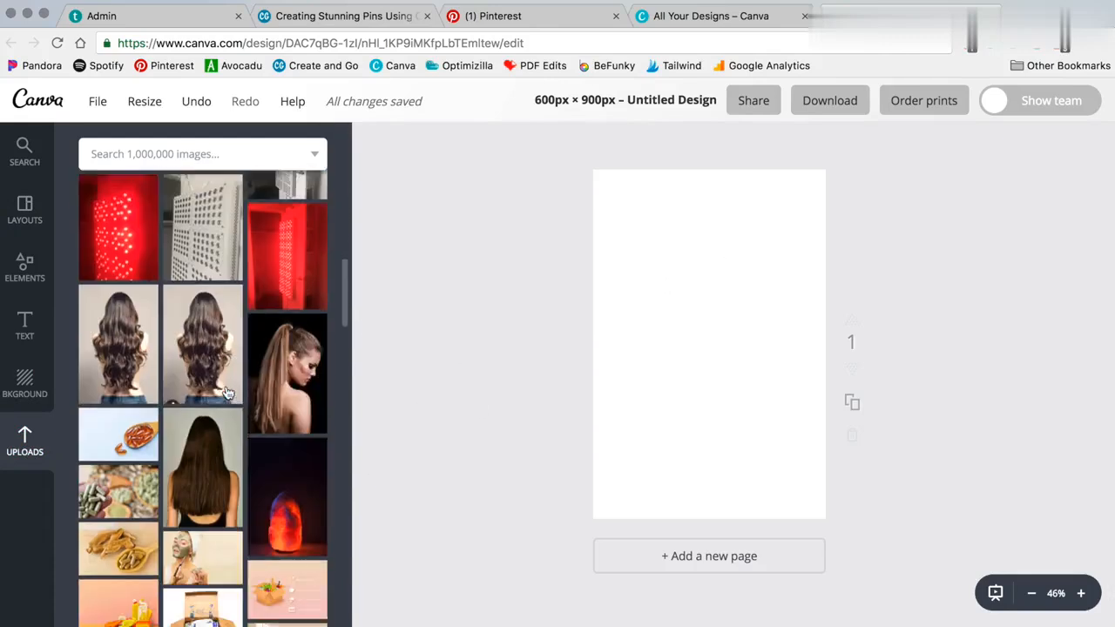
scroll(225, 393, "down", 5)
scroll(222, 384, "up", 15)
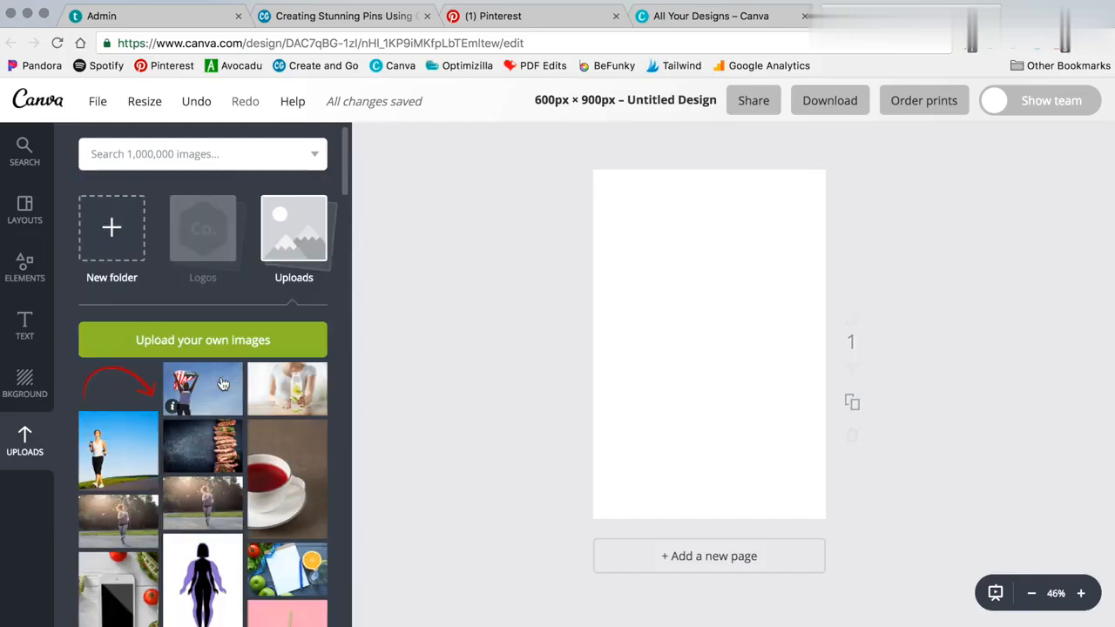
left_click(137, 148)
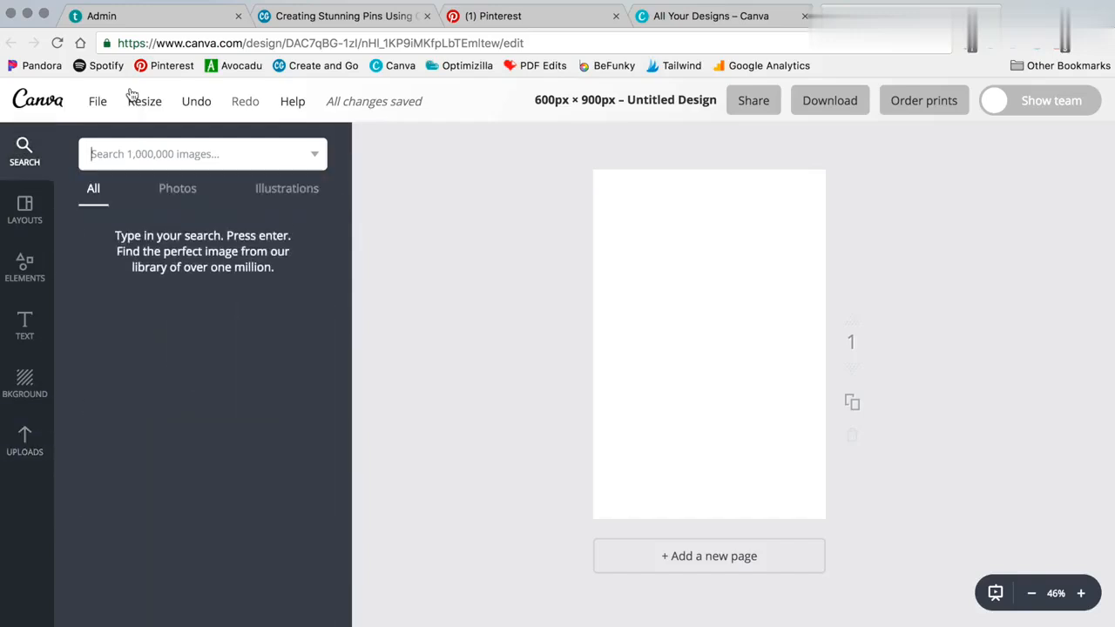
Step: Search images for 'travel' and stretch the airplane-wing photo to cover the whole page
type("travel")
key("Return")
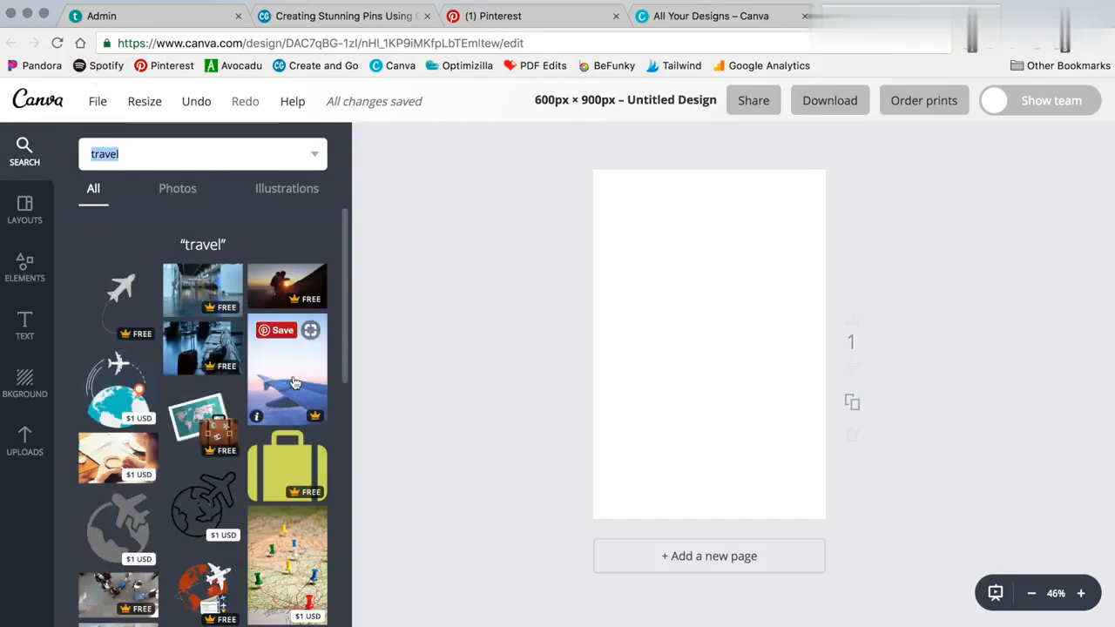
left_click(287, 365)
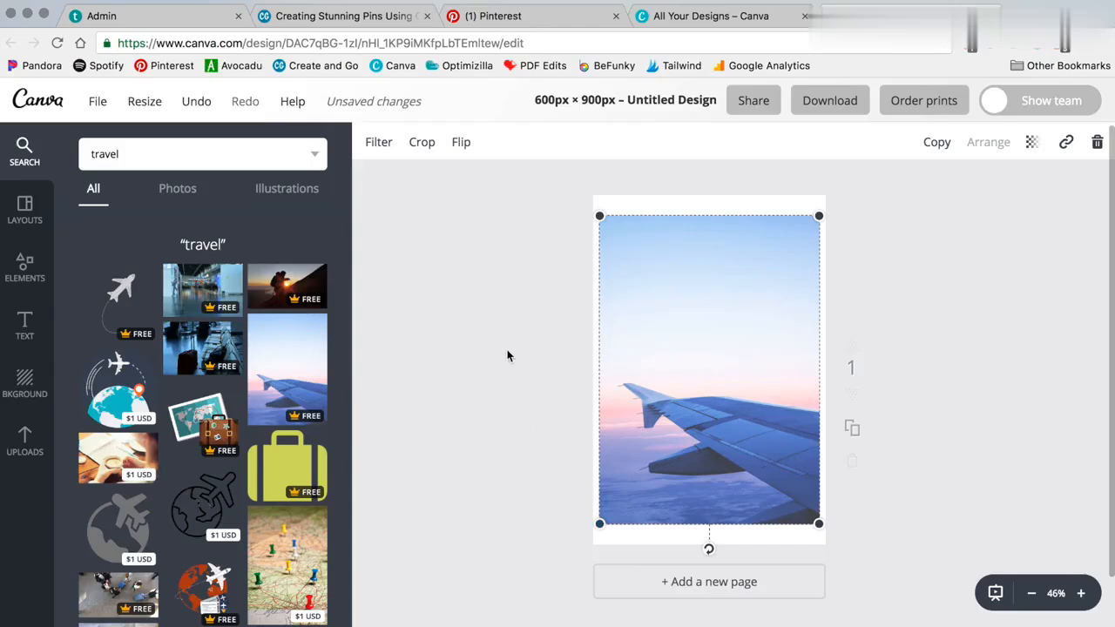
left_click_drag(601, 525, 582, 548)
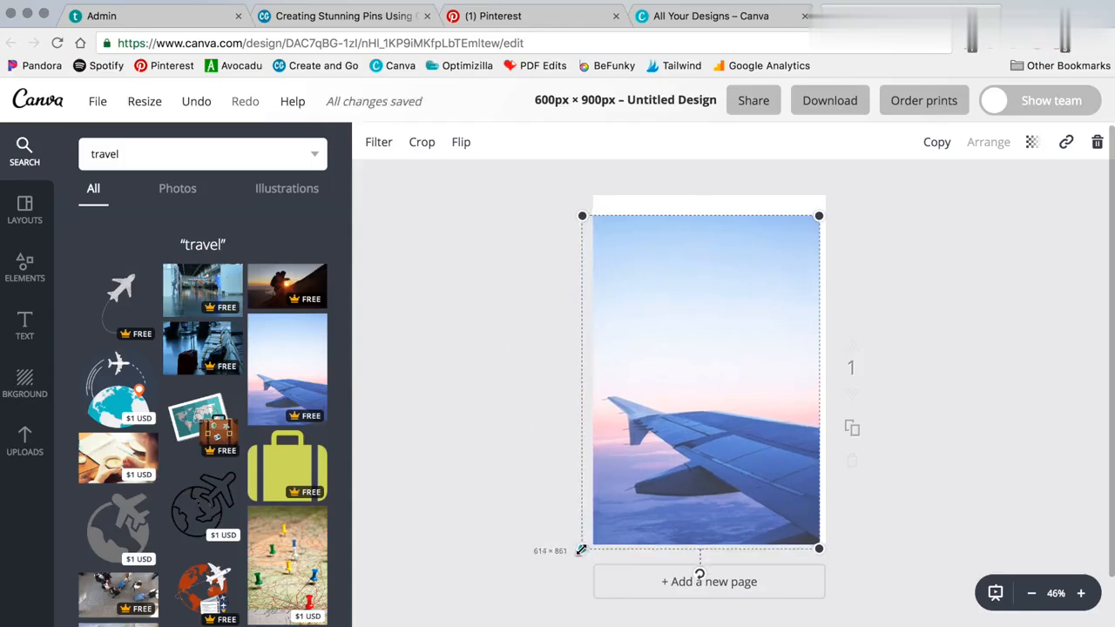
left_click_drag(830, 228, 845, 207)
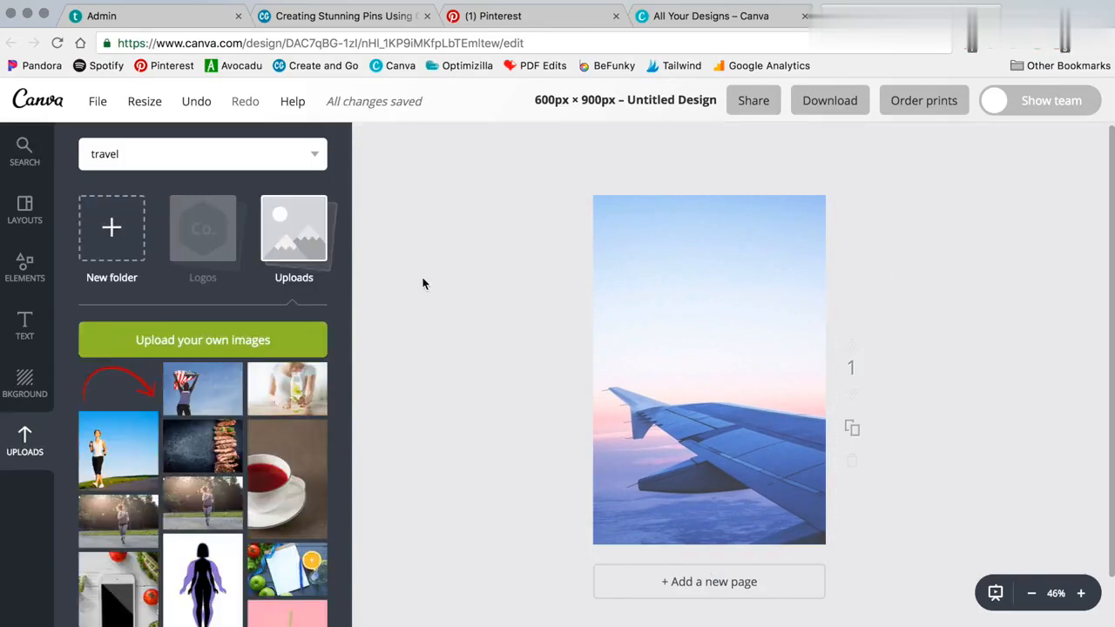
Step: Add a heading text box in the TRASHHAND font at size 80
left_click(26, 331)
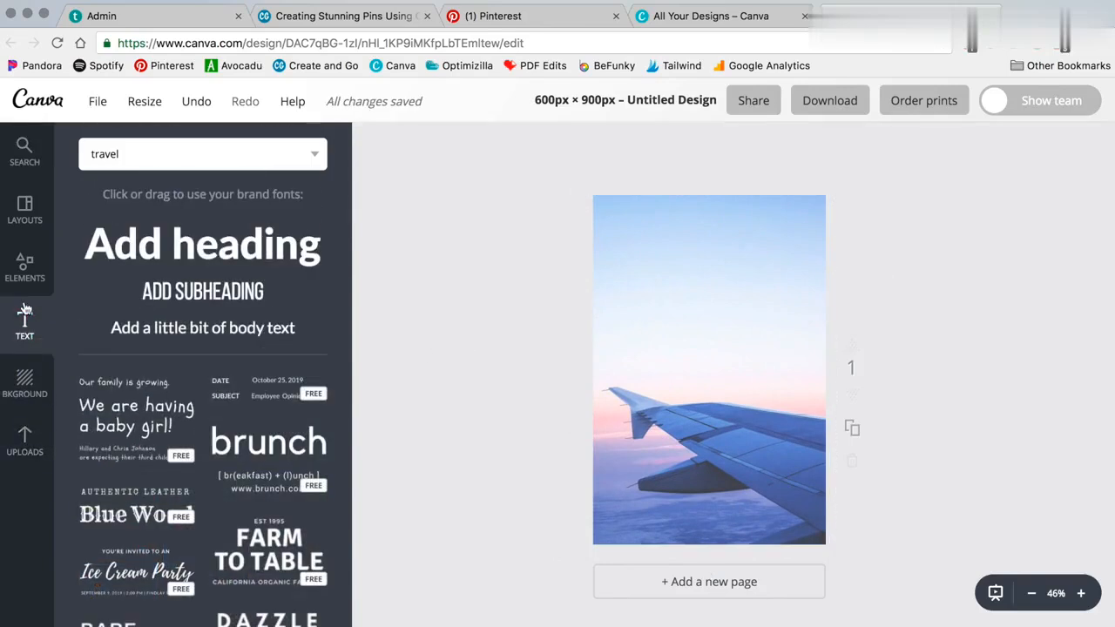
left_click(226, 252)
left_click(425, 144)
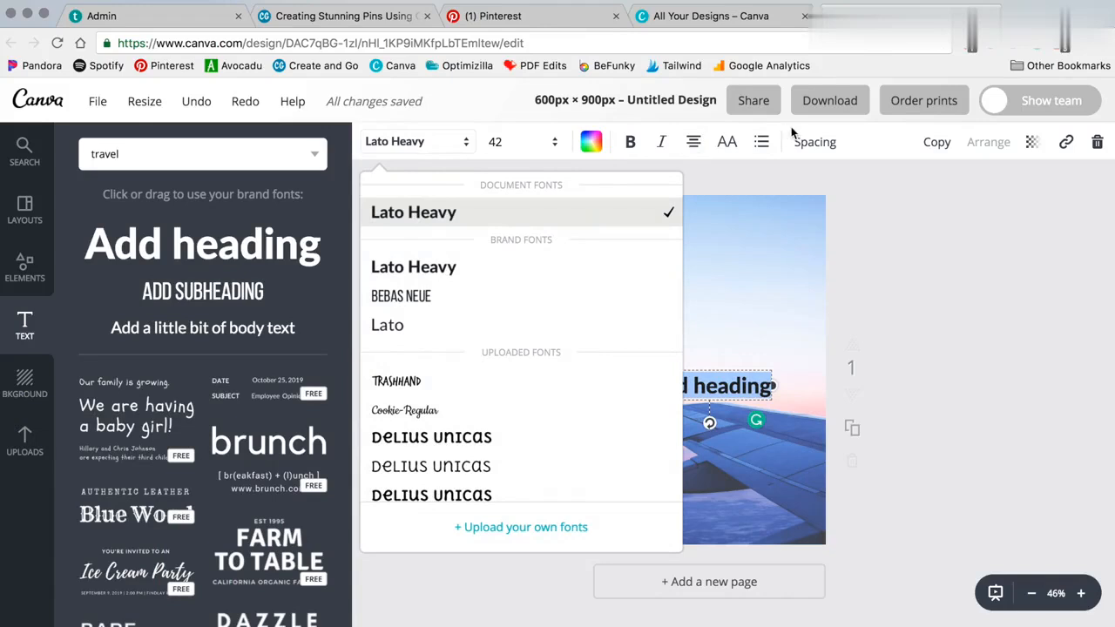
scroll(531, 396, "down", 2)
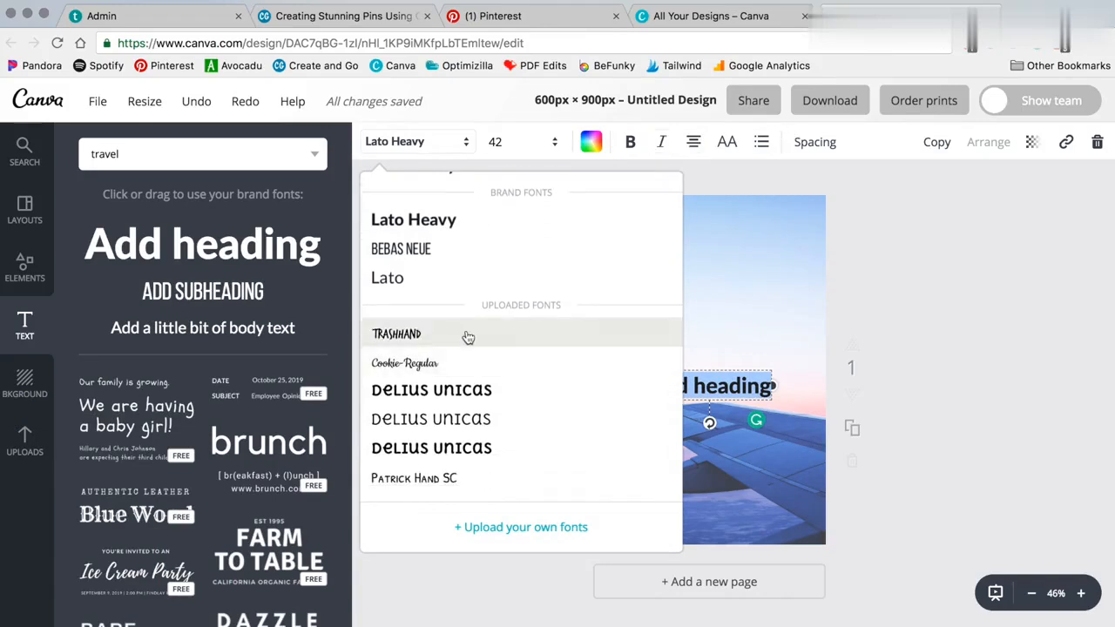
left_click(465, 334)
left_click(517, 141)
left_click(523, 473)
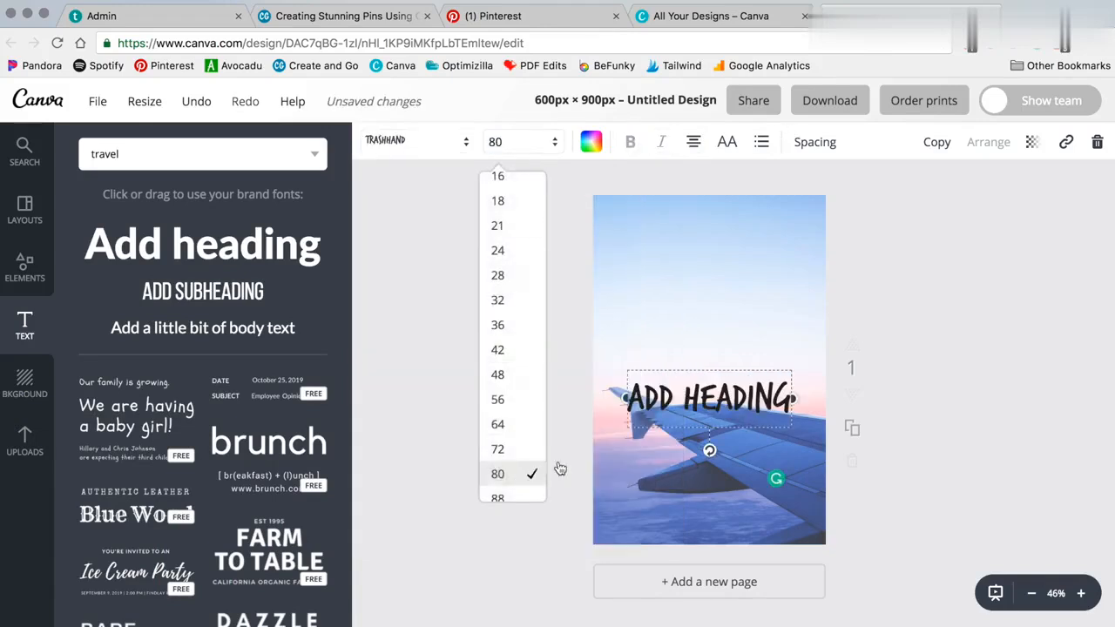
Step: Move the heading up to the top of the page
left_click(896, 305)
left_click_drag(724, 406, 724, 242)
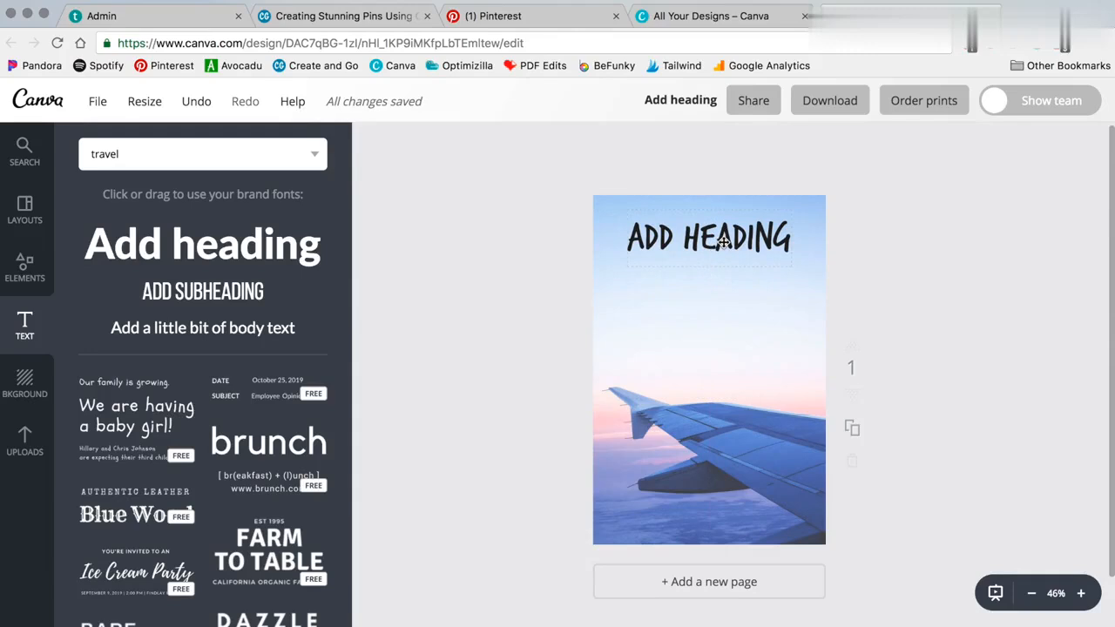
double_click(712, 237)
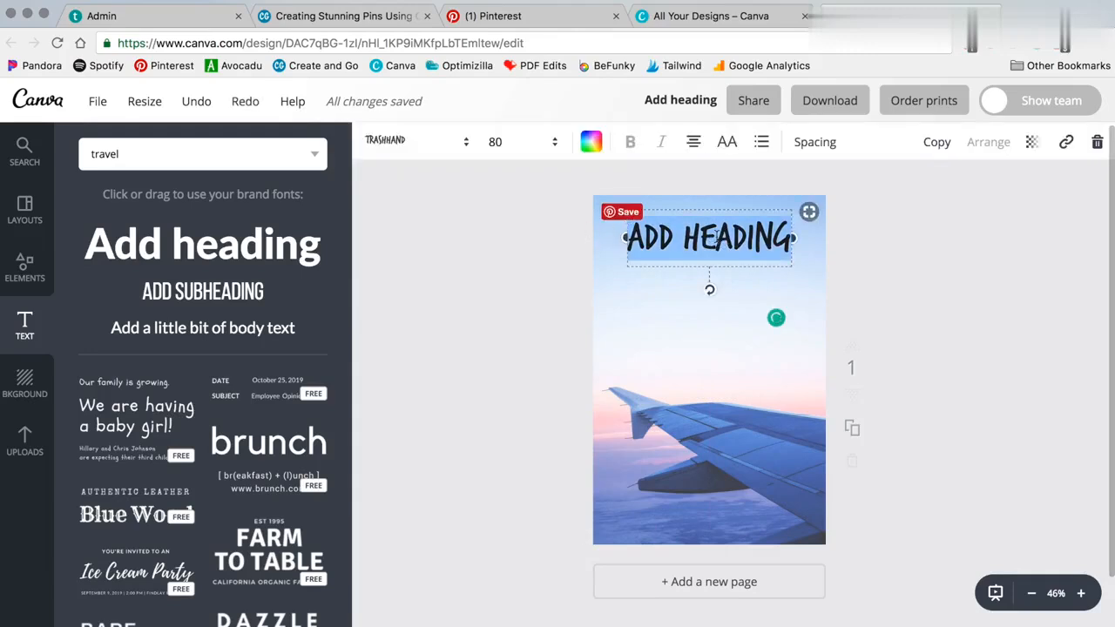
left_click(901, 250)
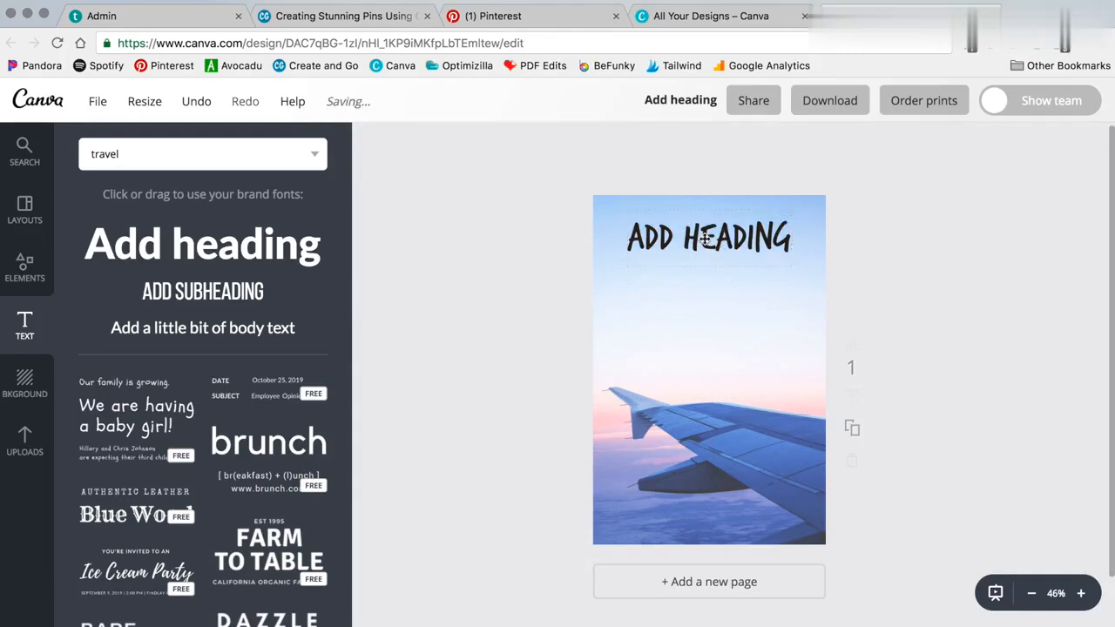
Step: Retype the heading as 'HOW TO TRAVEL WHEN YOU'RE BROKE' at size 96 in purple
double_click(706, 237)
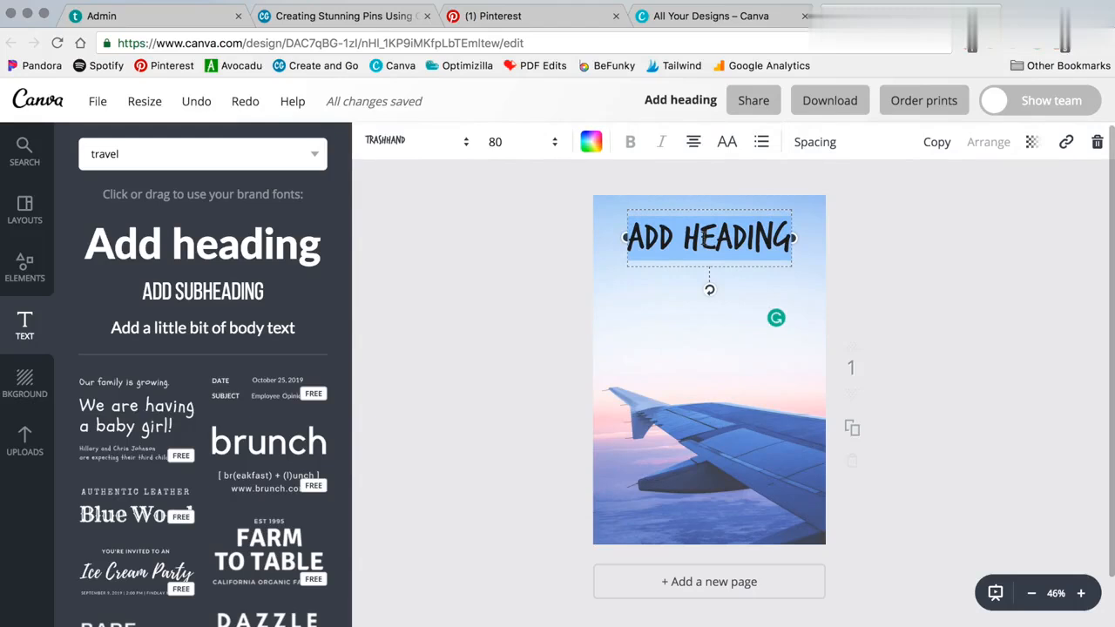
type("HOW TO TRAVEL WHEN ")
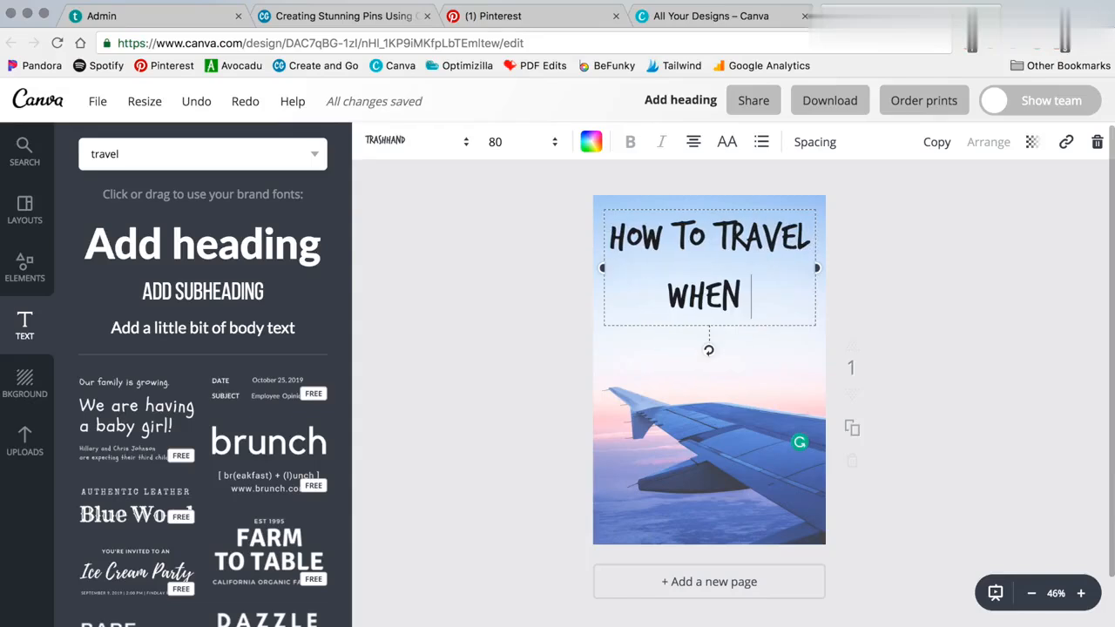
type("YOU'RE BROKE")
left_click(520, 141)
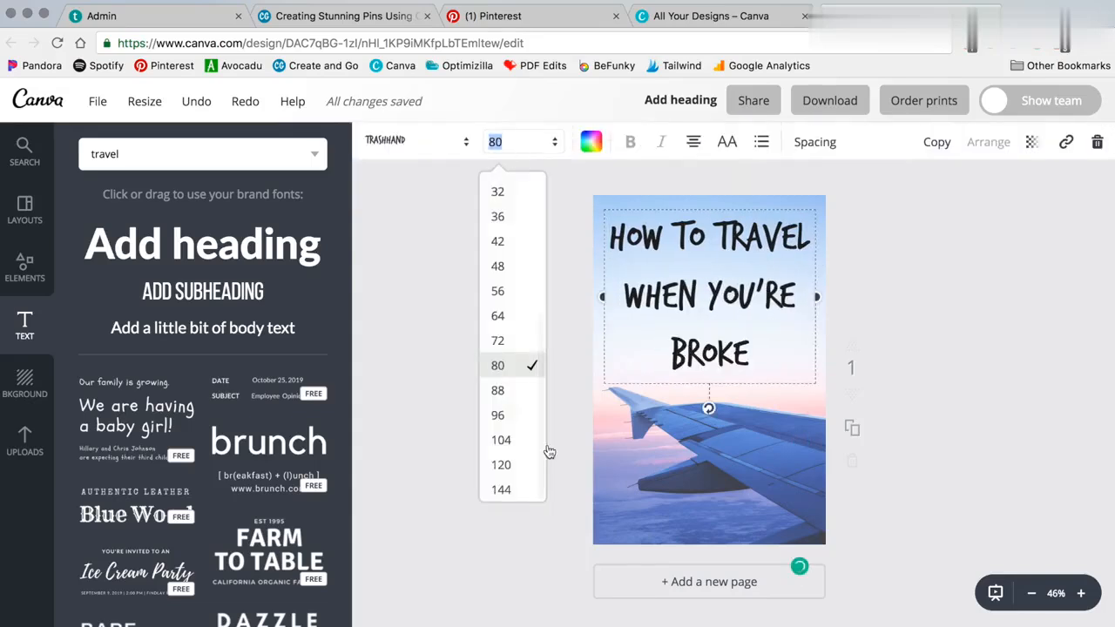
left_click(509, 415)
left_click(590, 142)
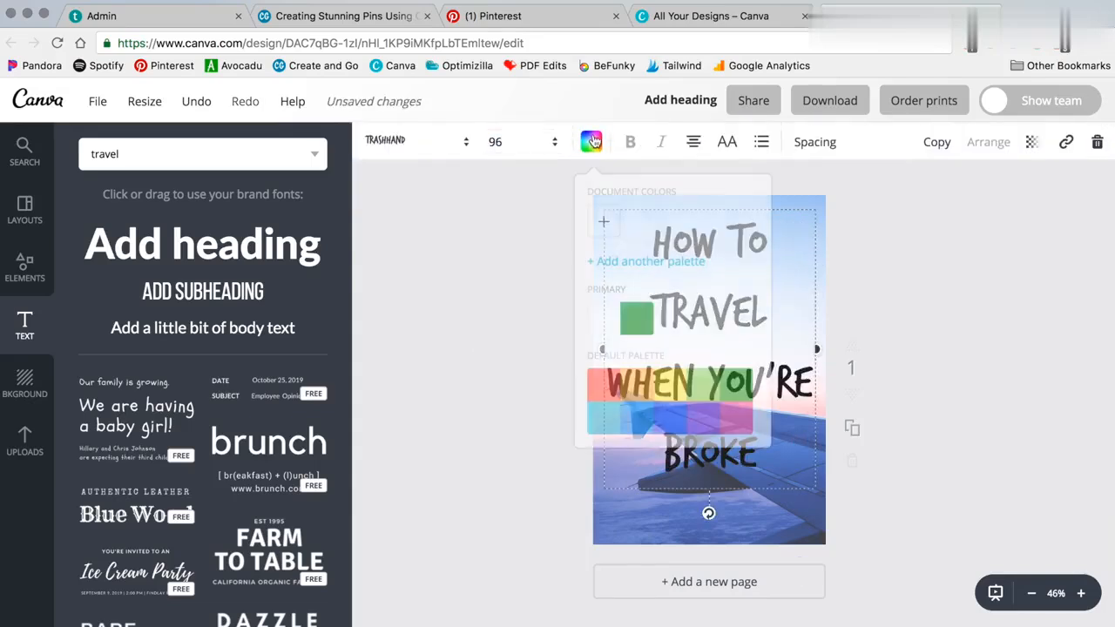
left_click(707, 419)
Step: Tighten the title's line height and keep it centred near the top
left_click(815, 142)
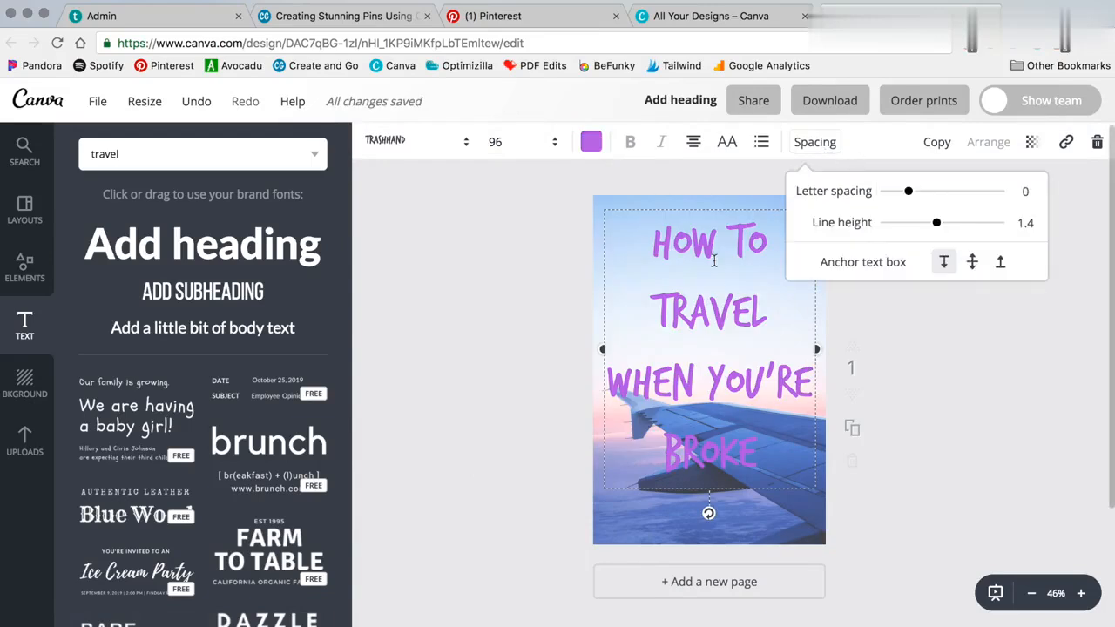
left_click_drag(934, 228, 917, 232)
left_click(941, 311)
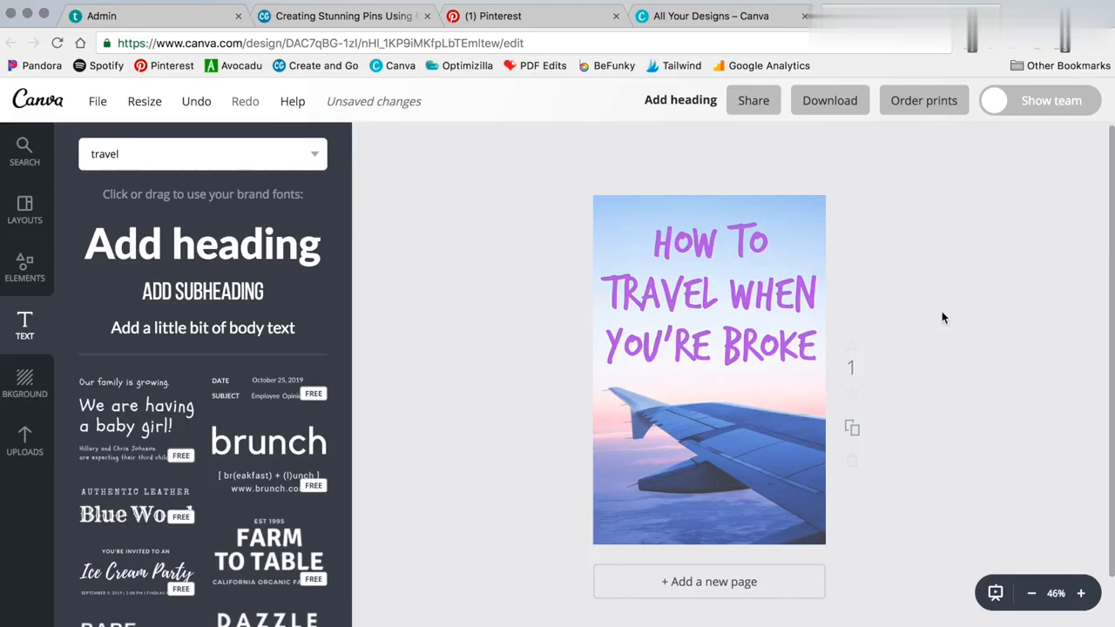
left_click_drag(700, 319, 696, 318)
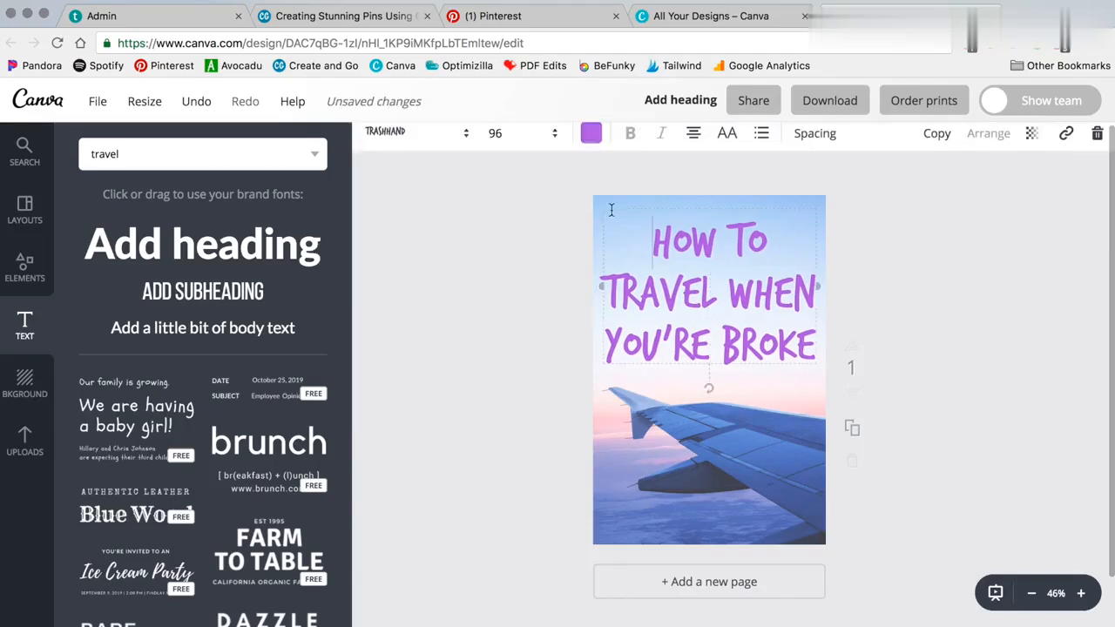
Step: Change the title's text colour to black
left_click(590, 141)
scroll(754, 381, "down", 1)
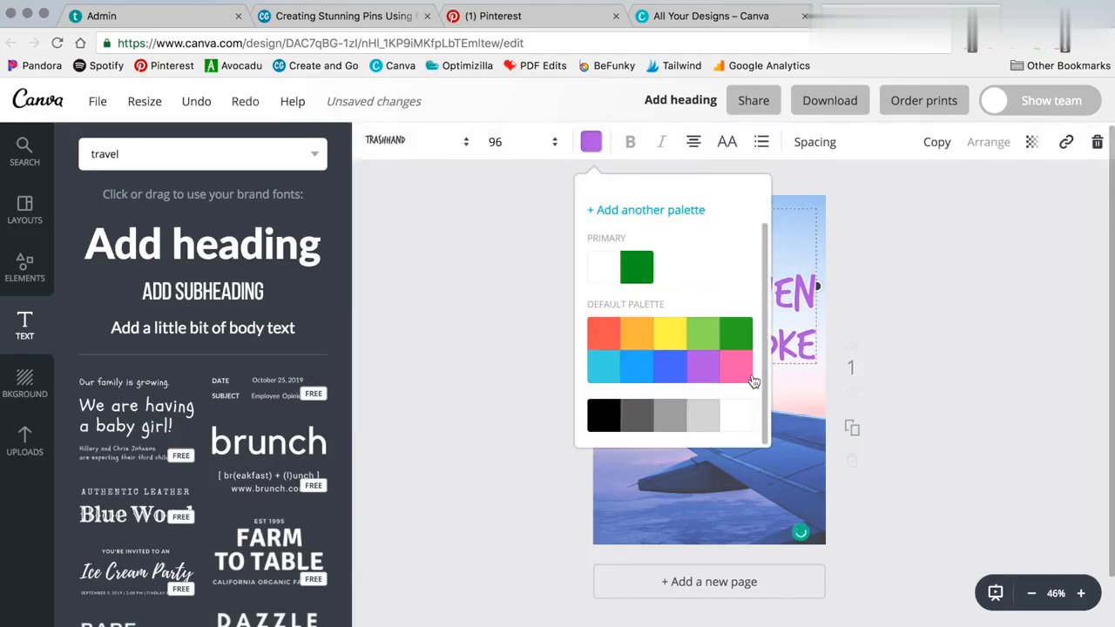
left_click(602, 417)
left_click(958, 271)
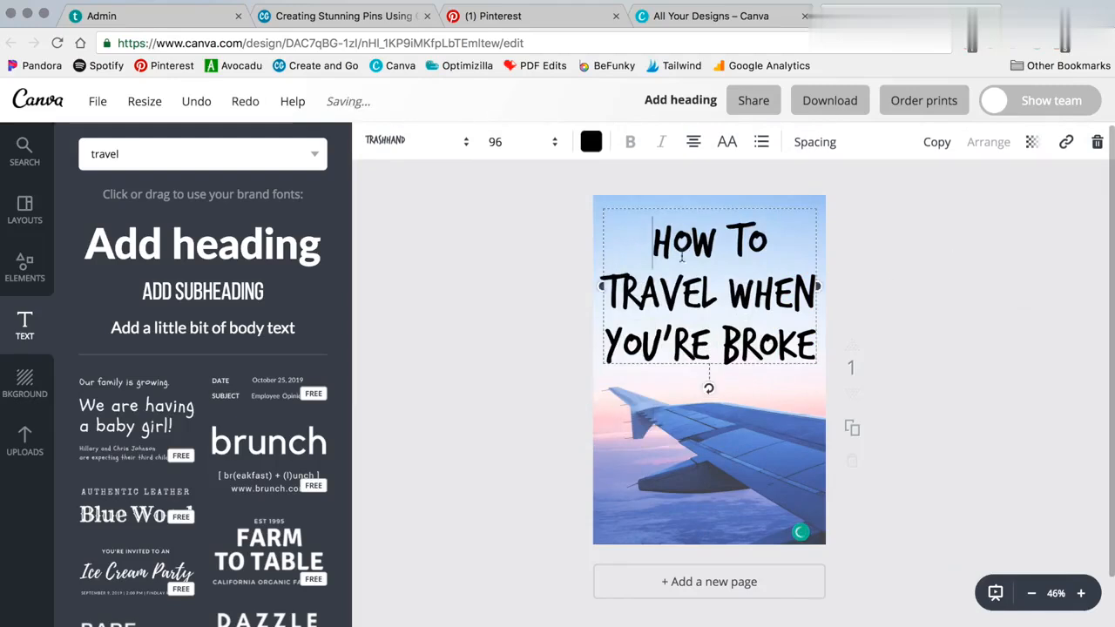
Step: Select the words 'WHEN YOU'RE BROKE' inside the title
left_click_drag(653, 239, 809, 361)
left_click(739, 276)
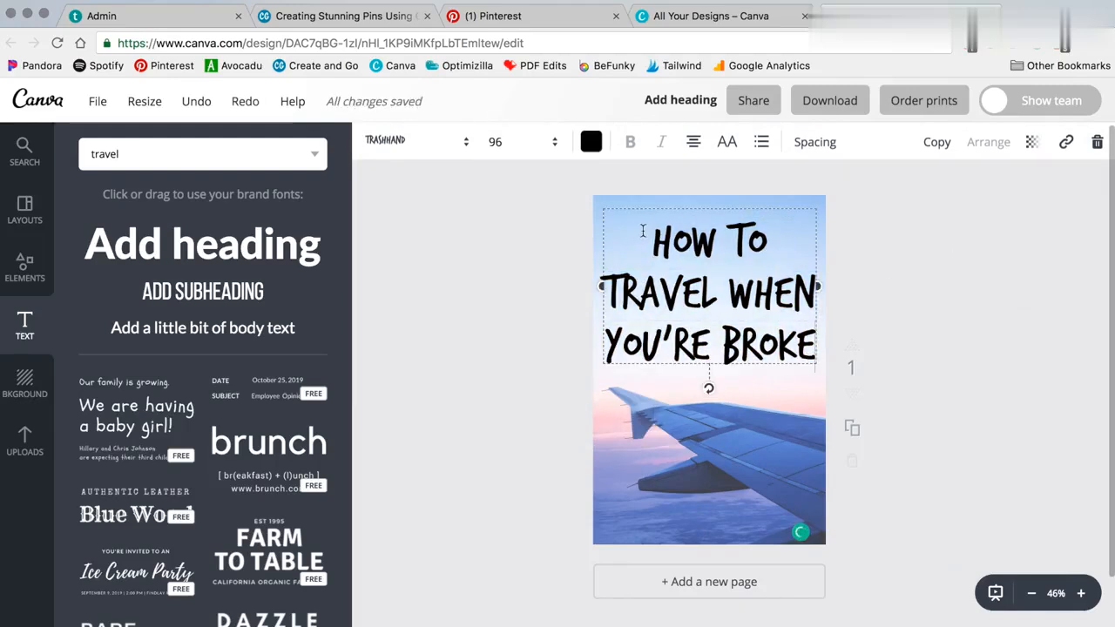
left_click(875, 293)
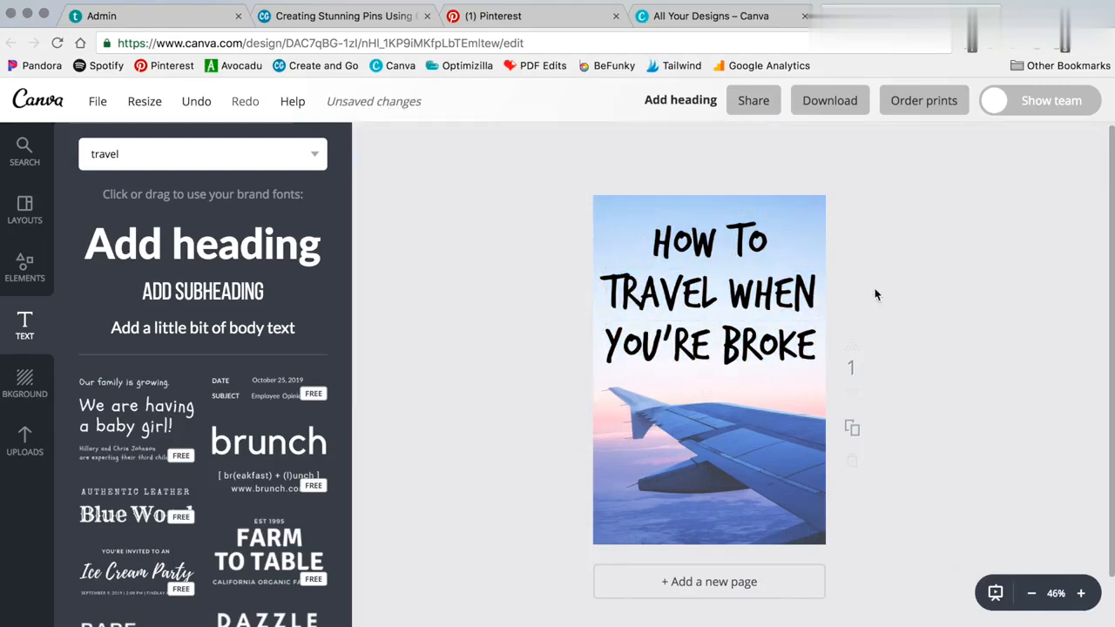
left_click(730, 294)
left_click_drag(730, 294, 815, 348)
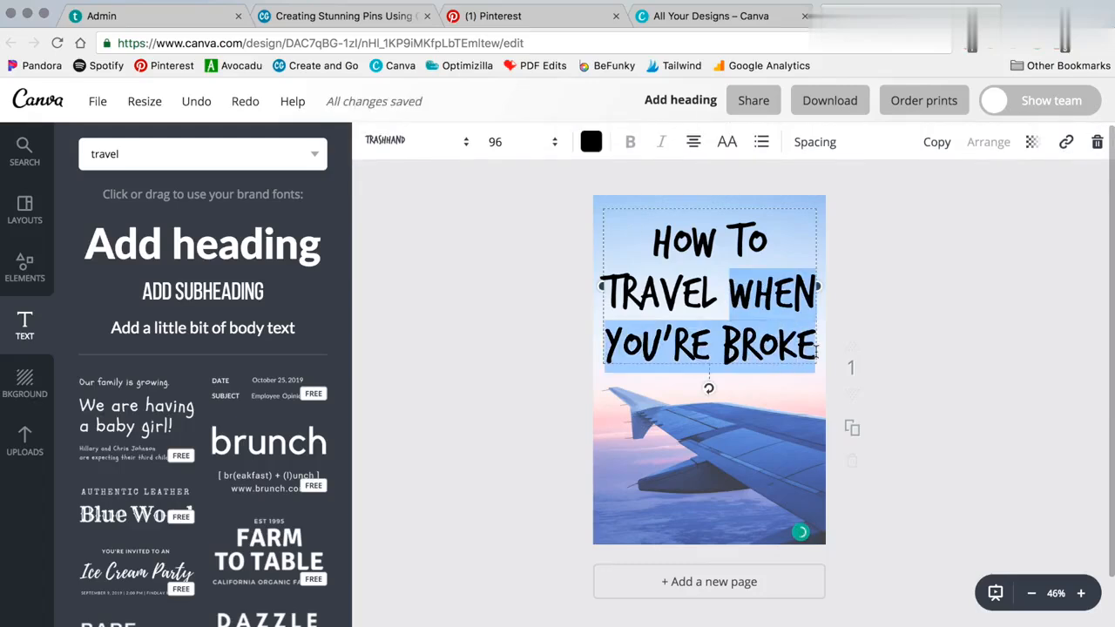
Step: Delete 'WHEN YOU'RE BROKE' so the title reads 'HOW TO TRAVEL' at size 80
key("BackSpace")
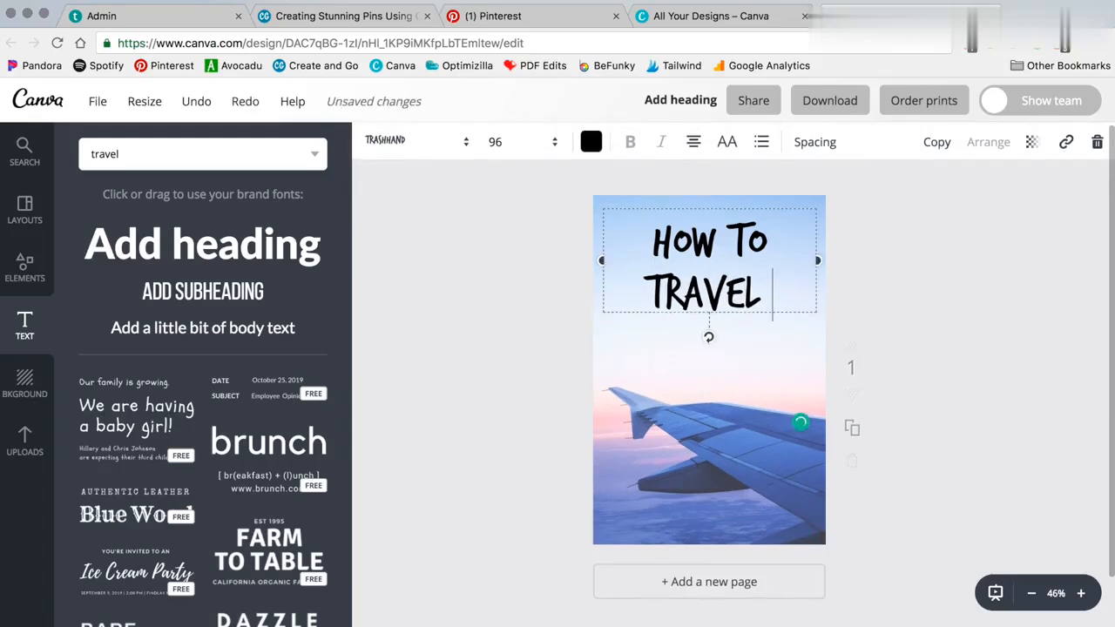
left_click(526, 155)
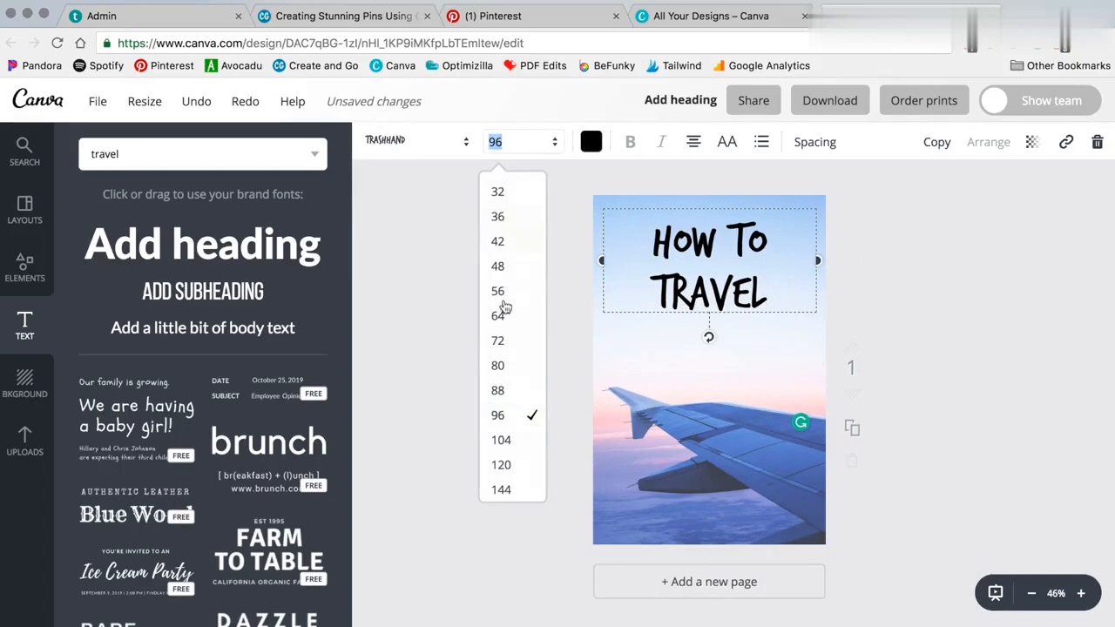
left_click(501, 365)
left_click(517, 235)
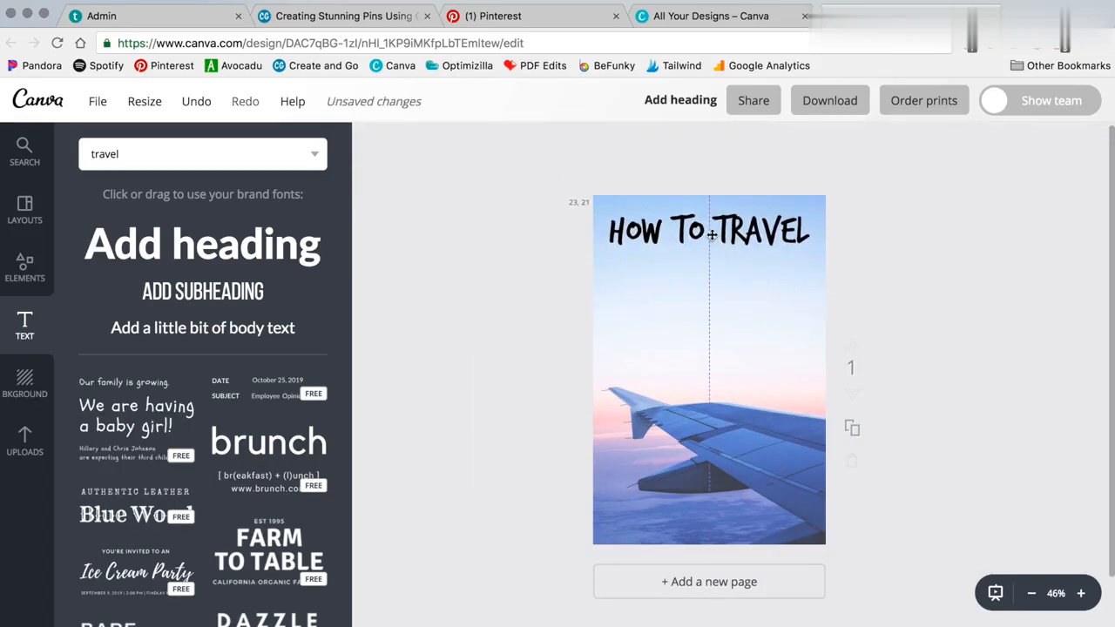
Step: Add a 'When You're Broke' heading and place it just under the title
left_click(159, 243)
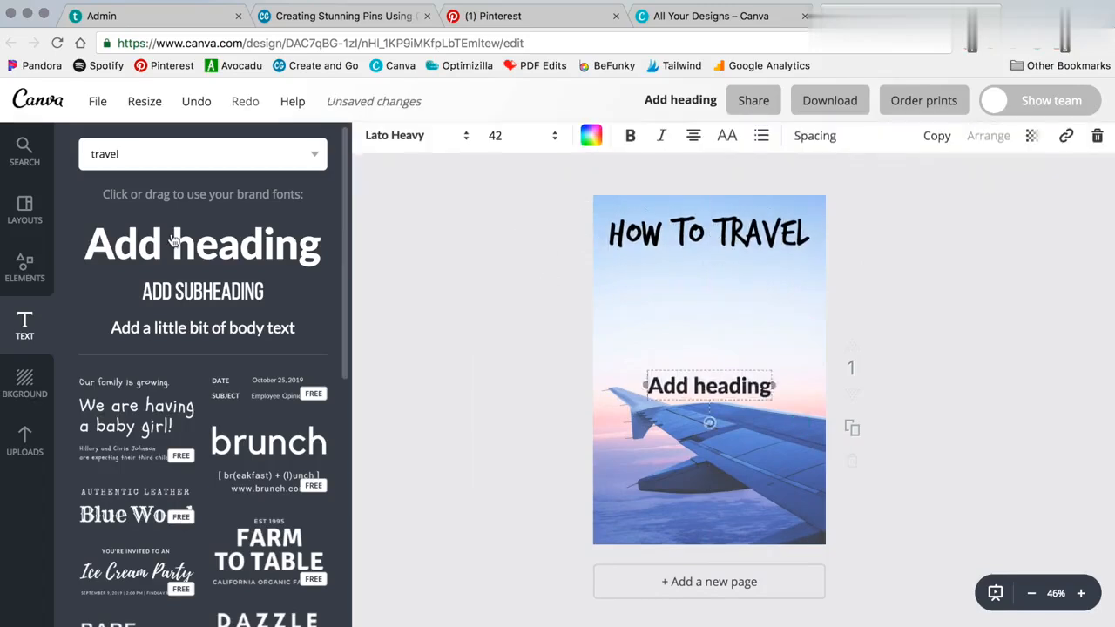
type("When You'")
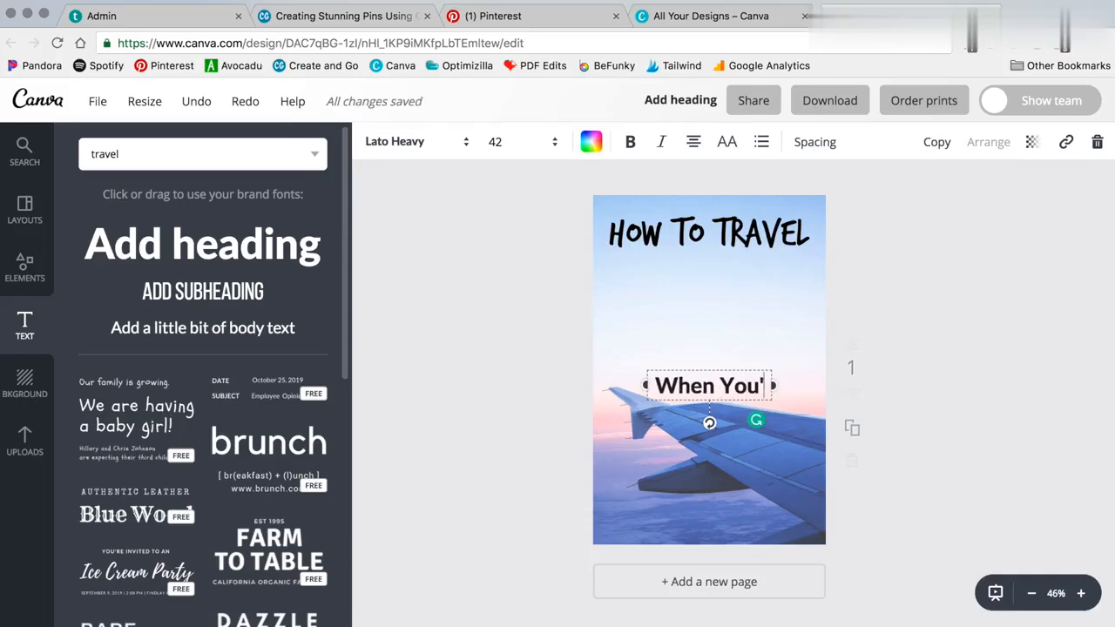
type("re Broke")
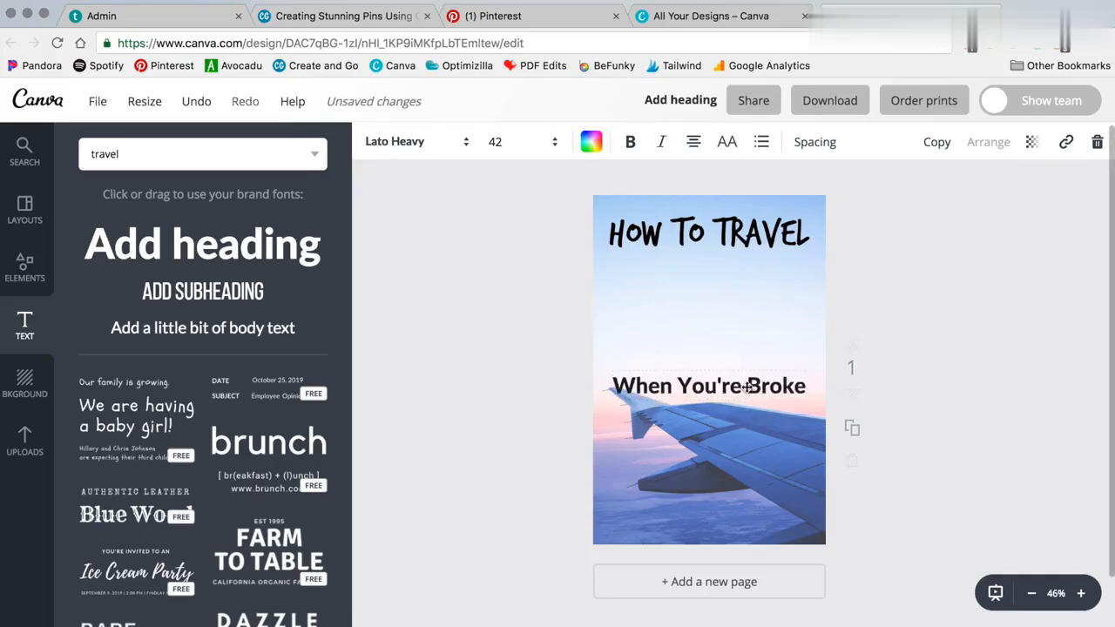
left_click_drag(746, 388, 746, 273)
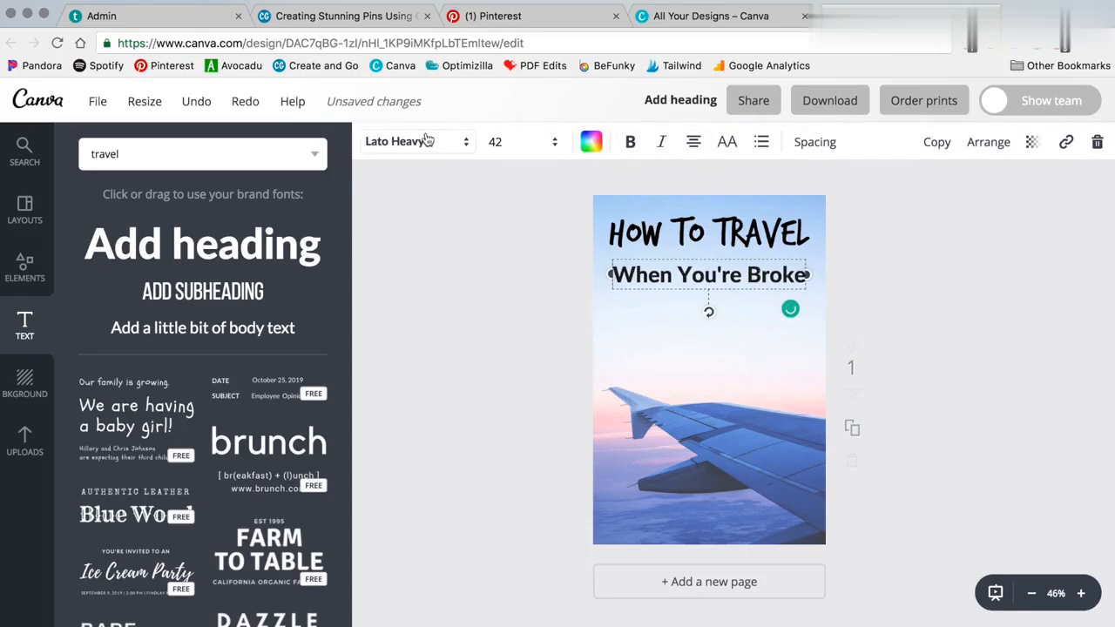
Step: Change the subheading's font to Anton
left_click(414, 141)
scroll(501, 371, "down", 1)
scroll(556, 425, "down", 10)
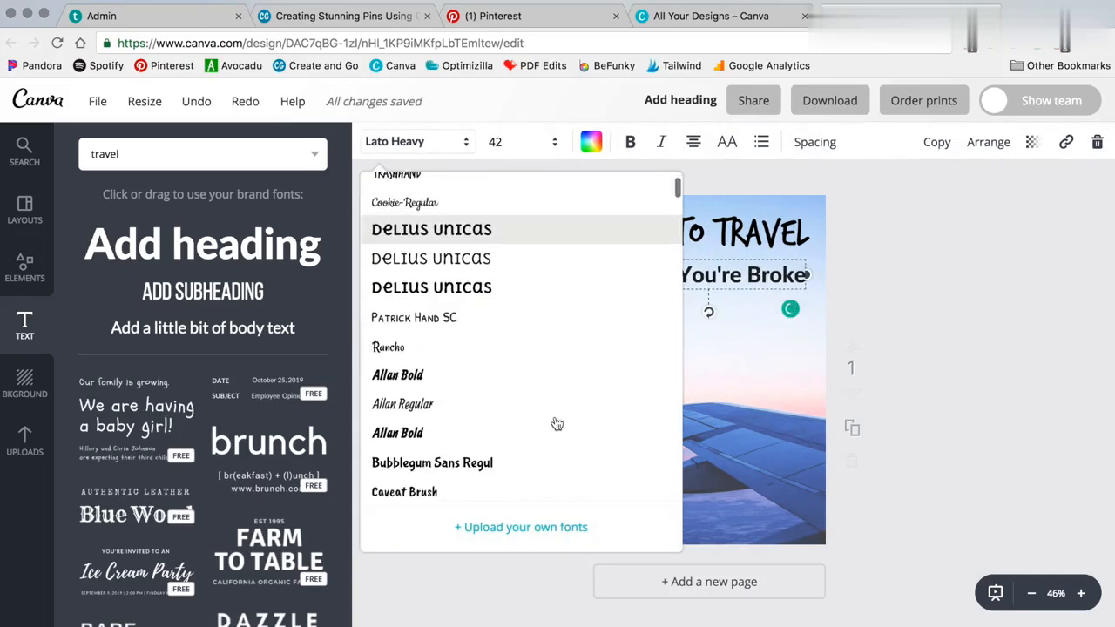
scroll(555, 425, "down", 5)
scroll(552, 423, "up", 2)
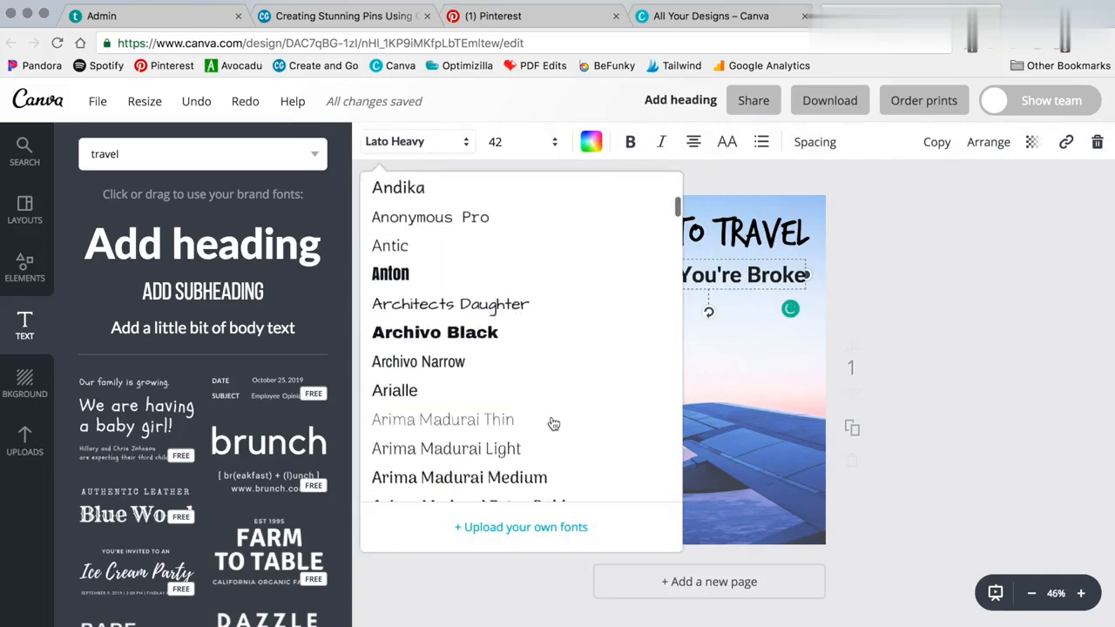
left_click(389, 311)
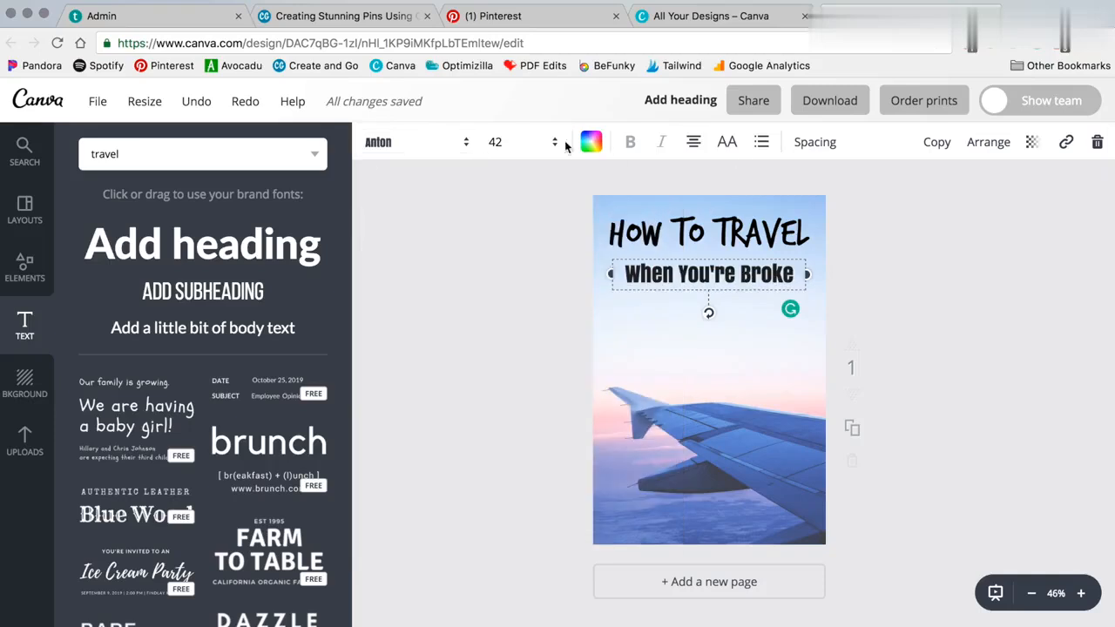
Step: Try sizes 80 and 96 for the subheading, settling on 80
left_click(524, 142)
left_click(497, 471)
left_click(521, 142)
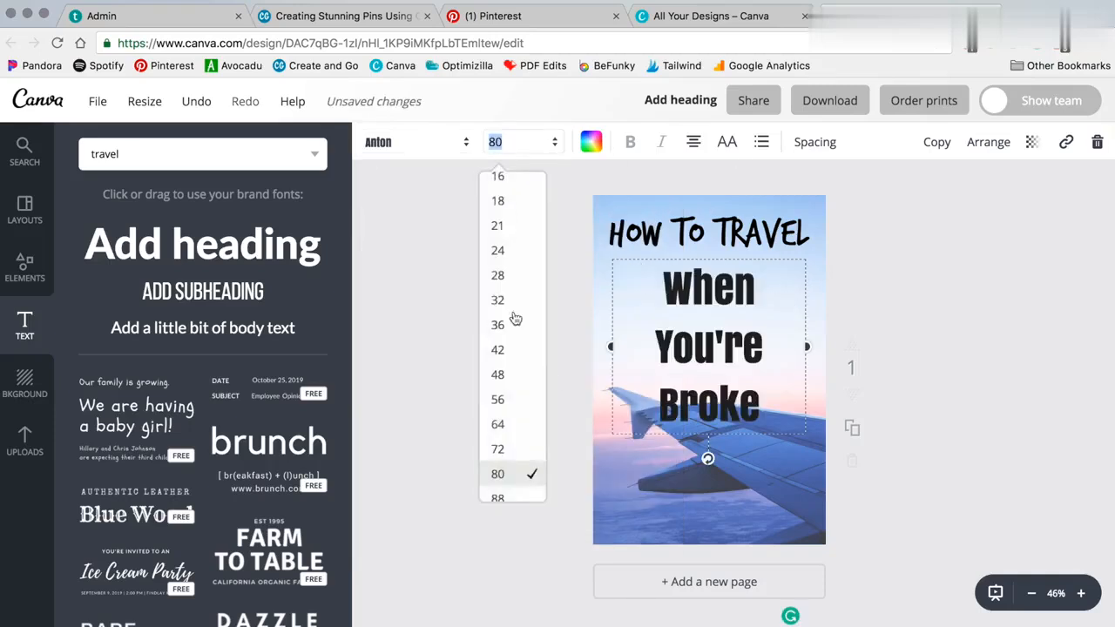
scroll(512, 365, "down", 2)
left_click(501, 417)
left_click(521, 142)
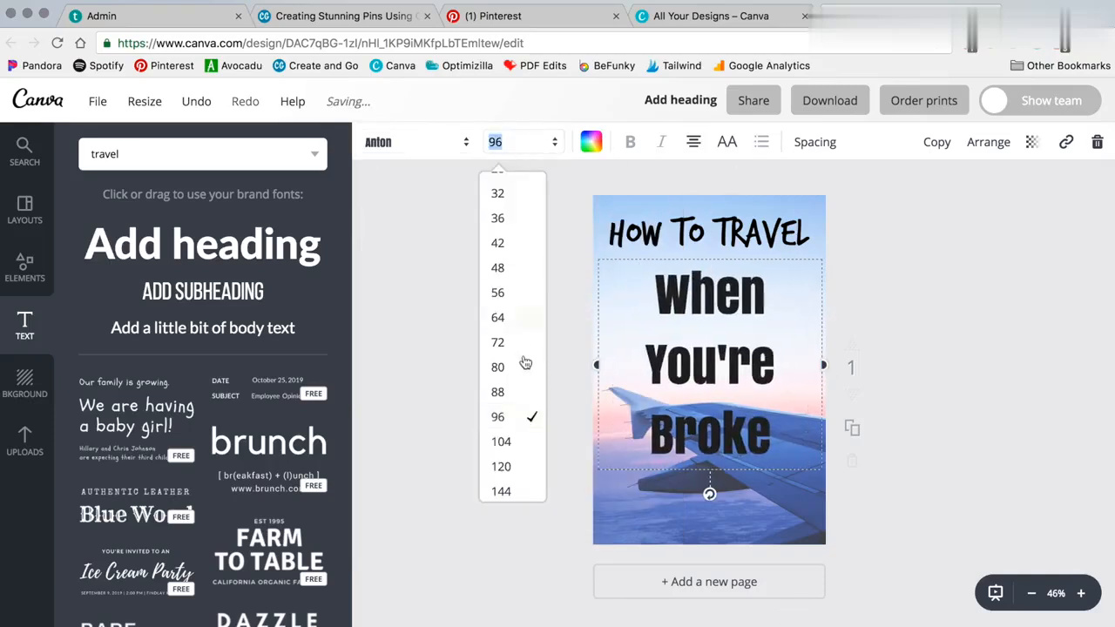
left_click(523, 366)
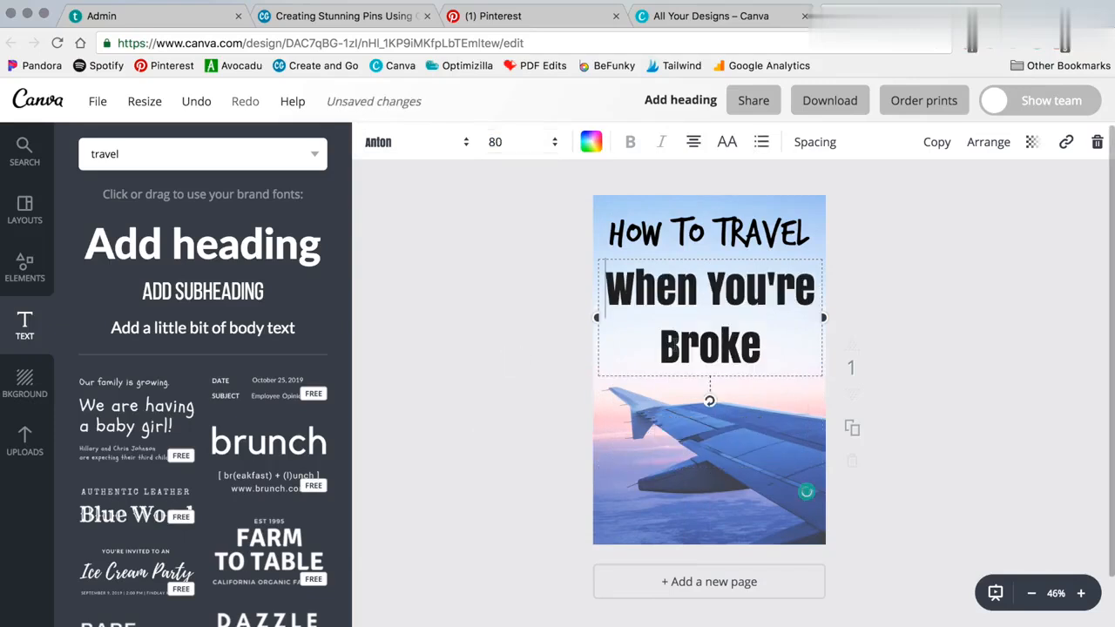
left_click(520, 314)
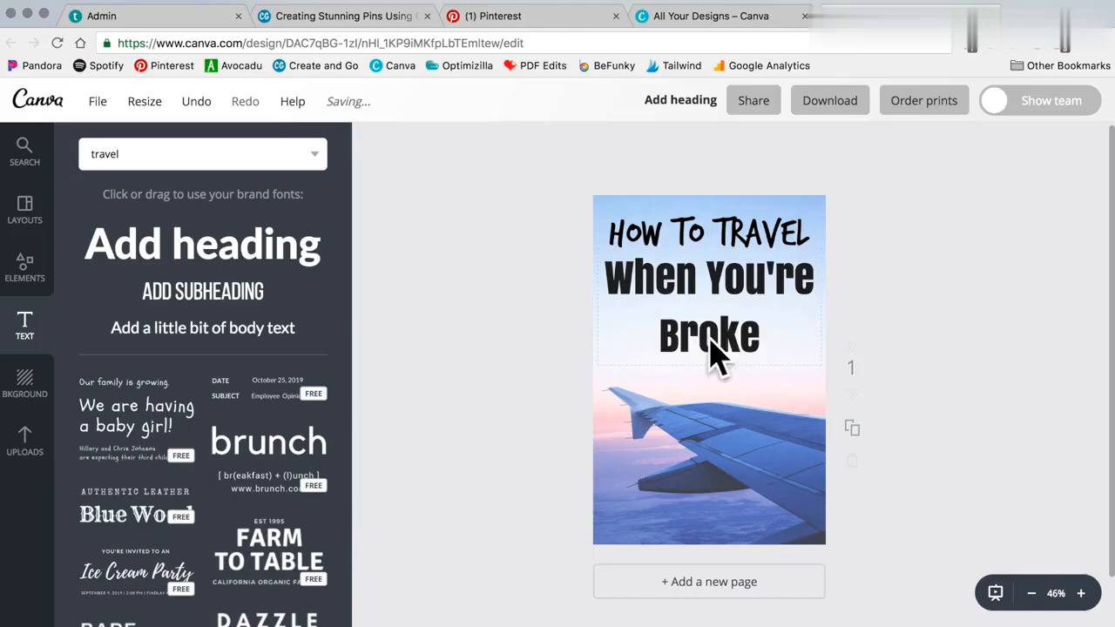
left_click(631, 337)
left_click(481, 338)
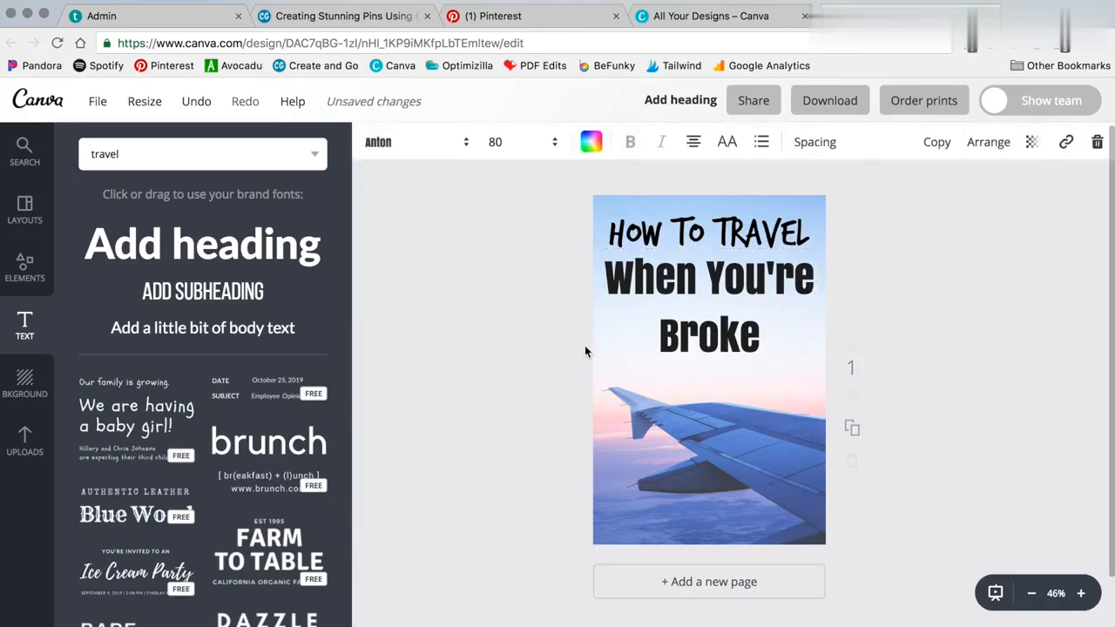
left_click(660, 345)
Step: Delete 'Broke' so the subheading reads only 'When You're'
left_click_drag(661, 341, 763, 347)
key("BackSpace")
left_click(929, 316)
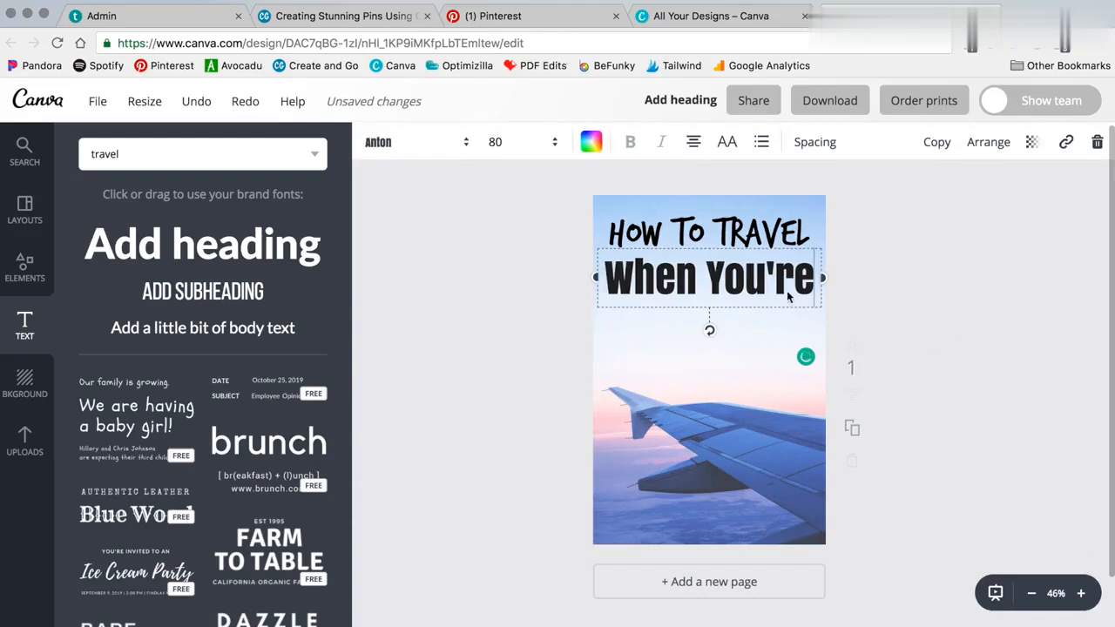
Step: Duplicate 'When You're' below itself and retype the copy as 'BROKE'
left_click(704, 282)
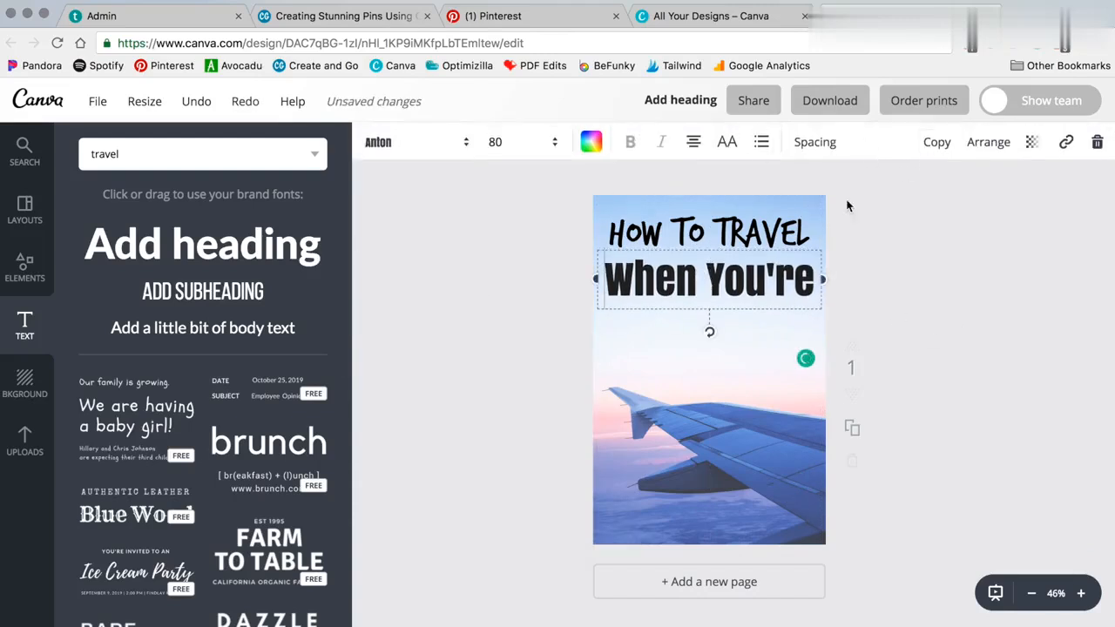
left_click(937, 142)
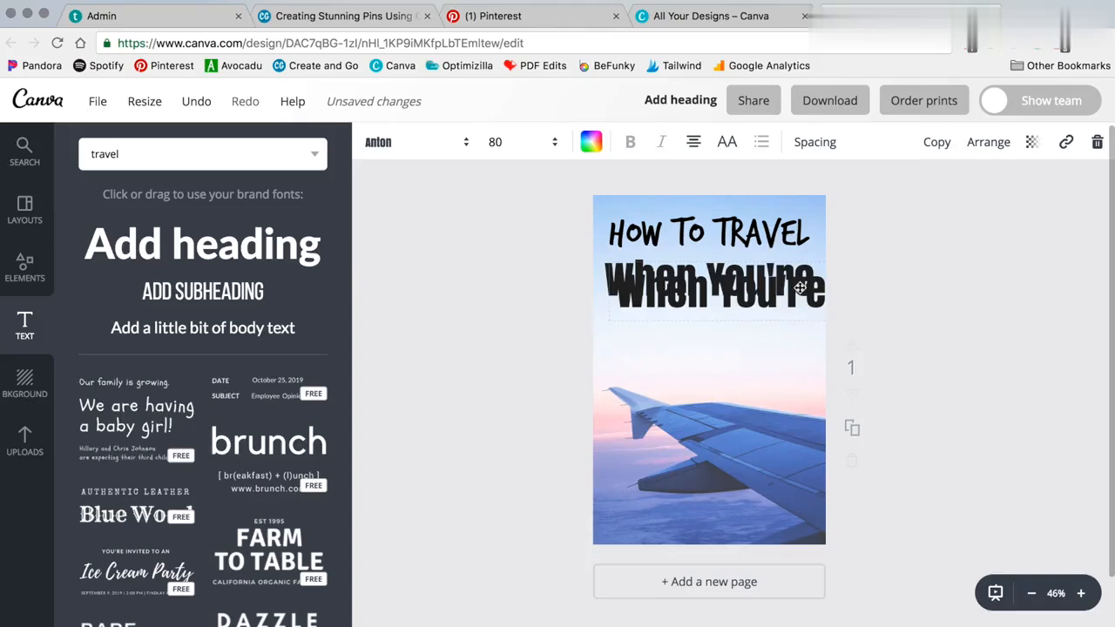
left_click_drag(799, 287, 734, 335)
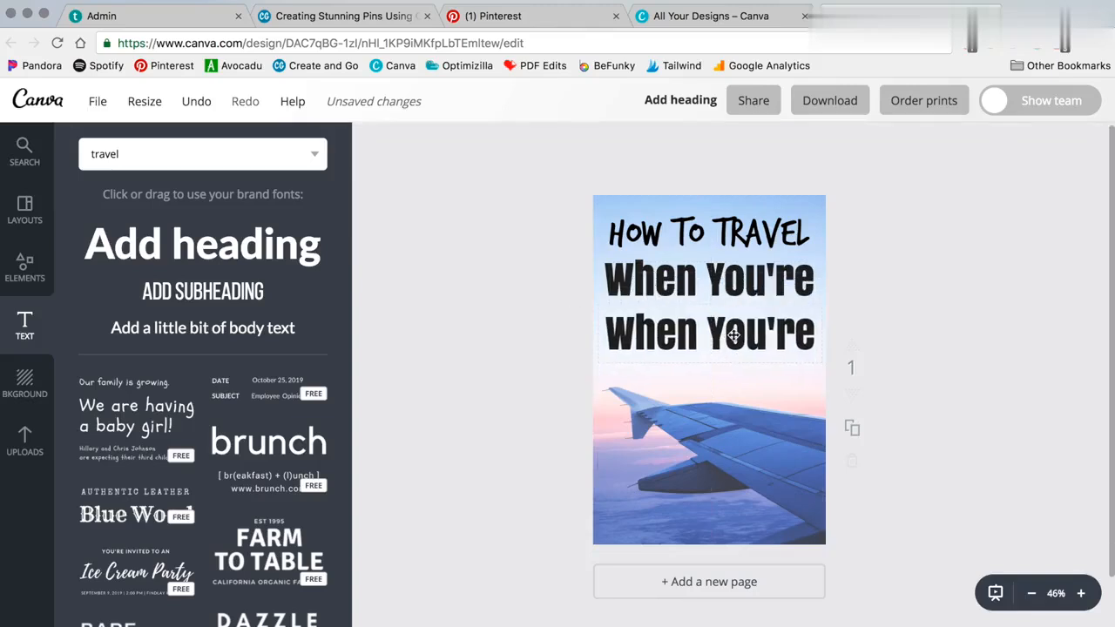
double_click(735, 336)
type("BROKE")
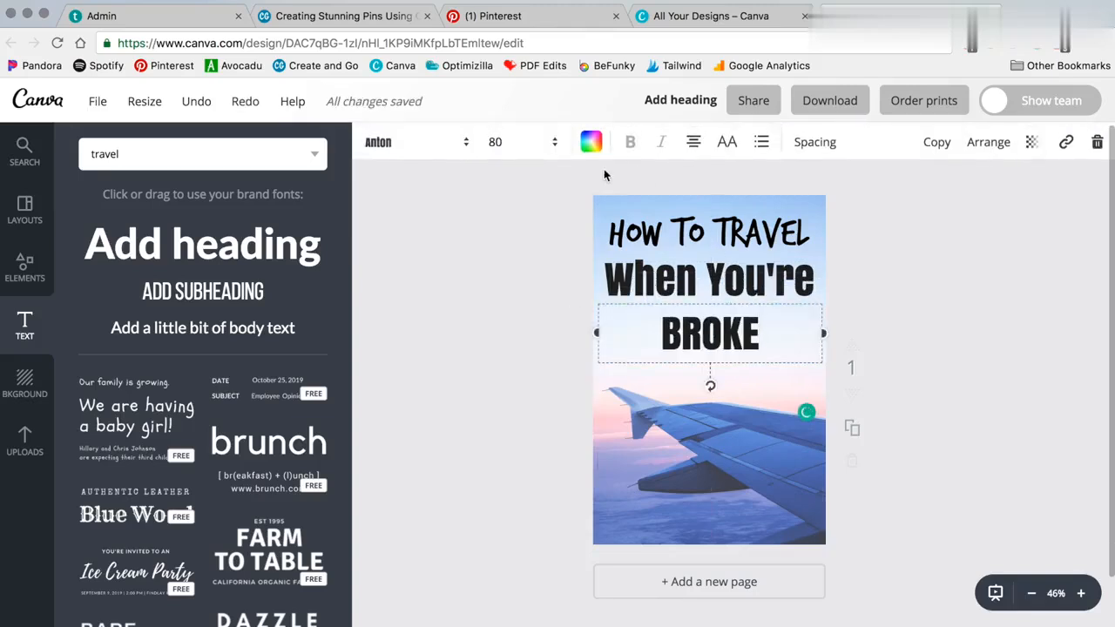
Step: Enlarge BROKE to size 150 and nudge it up under 'When You're'
left_click(517, 142)
left_click(500, 488)
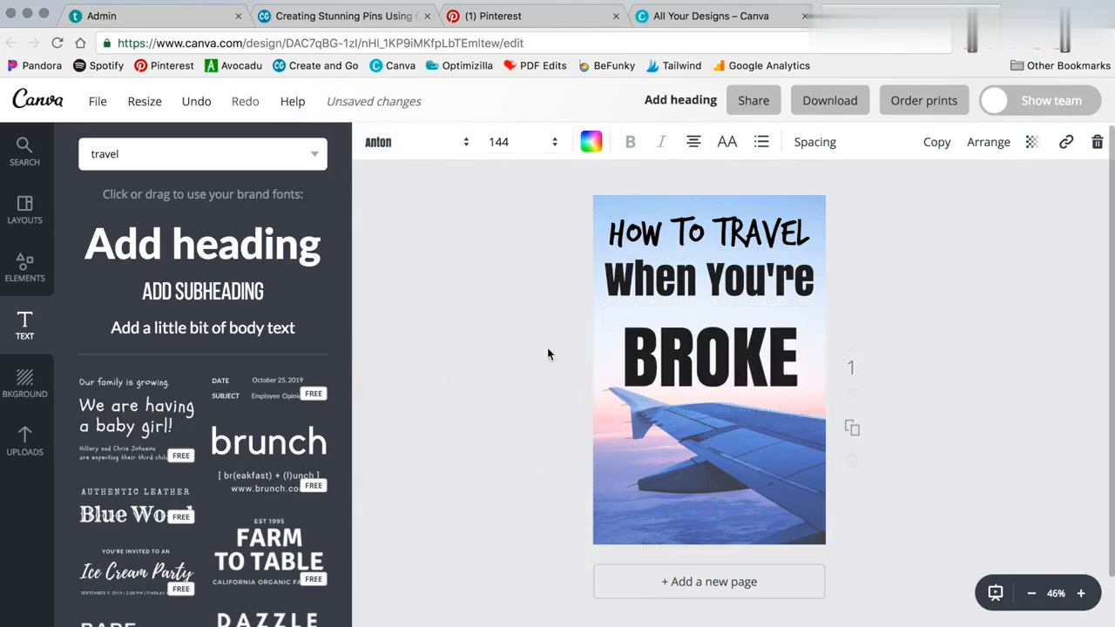
left_click(511, 142)
type("150")
key("Return")
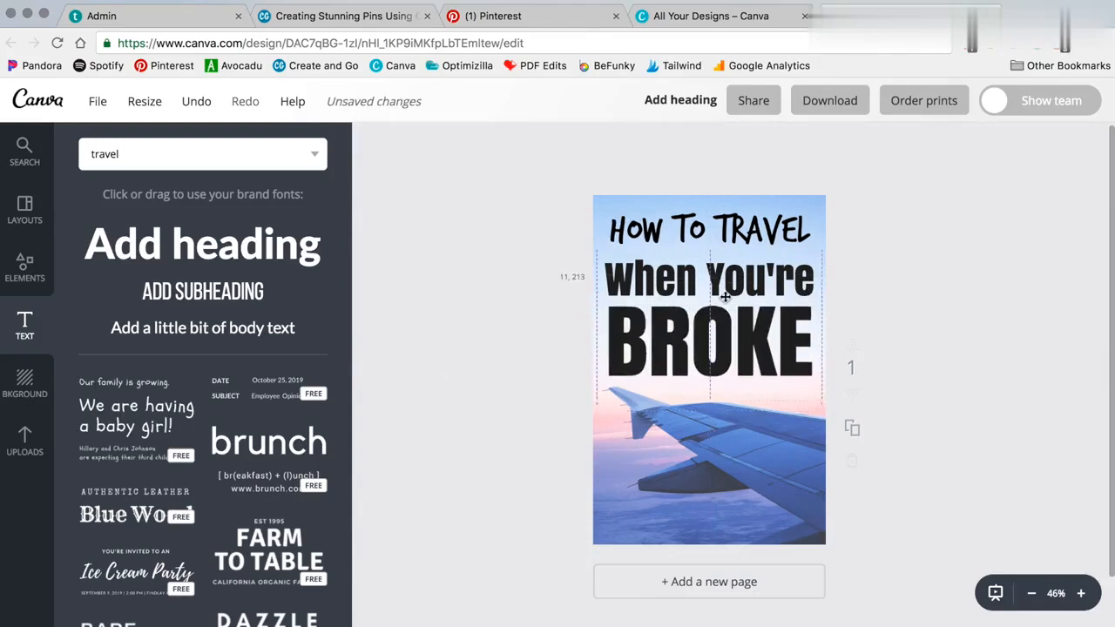
left_click_drag(715, 353, 712, 348)
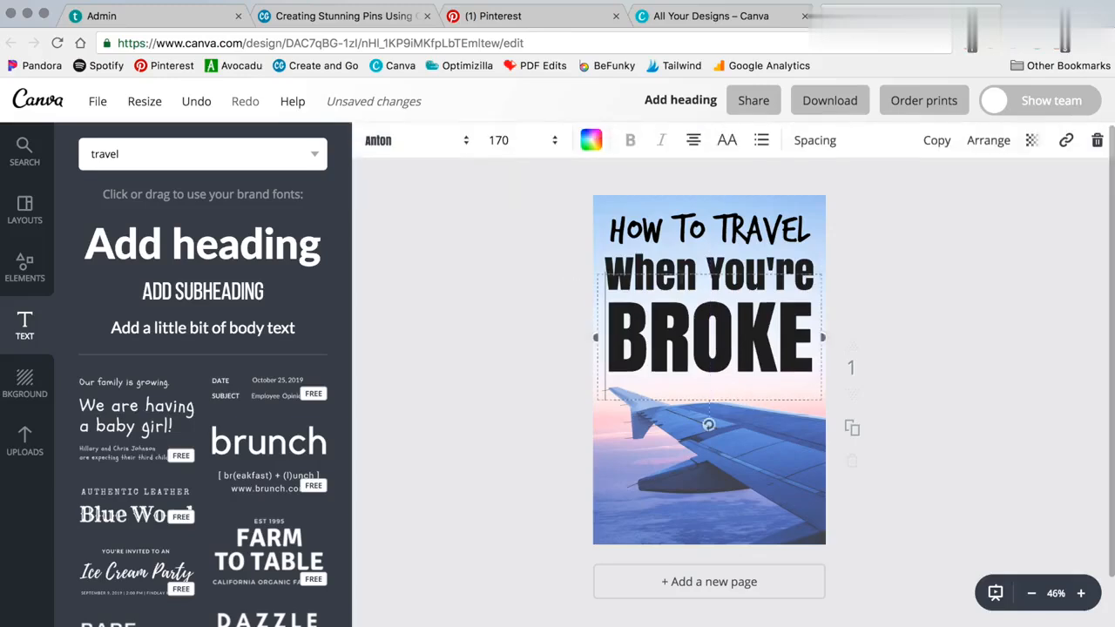
Step: Try green, blue, then pink as BROKE's text colour
left_click(590, 142)
left_click(736, 384)
left_click(444, 316)
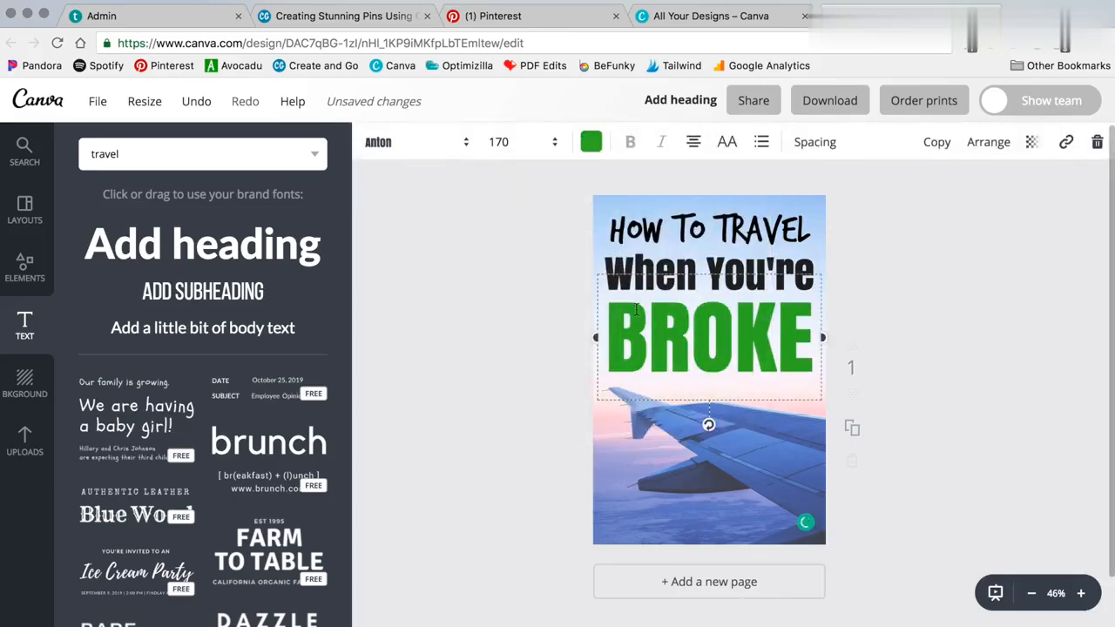
left_click(473, 331)
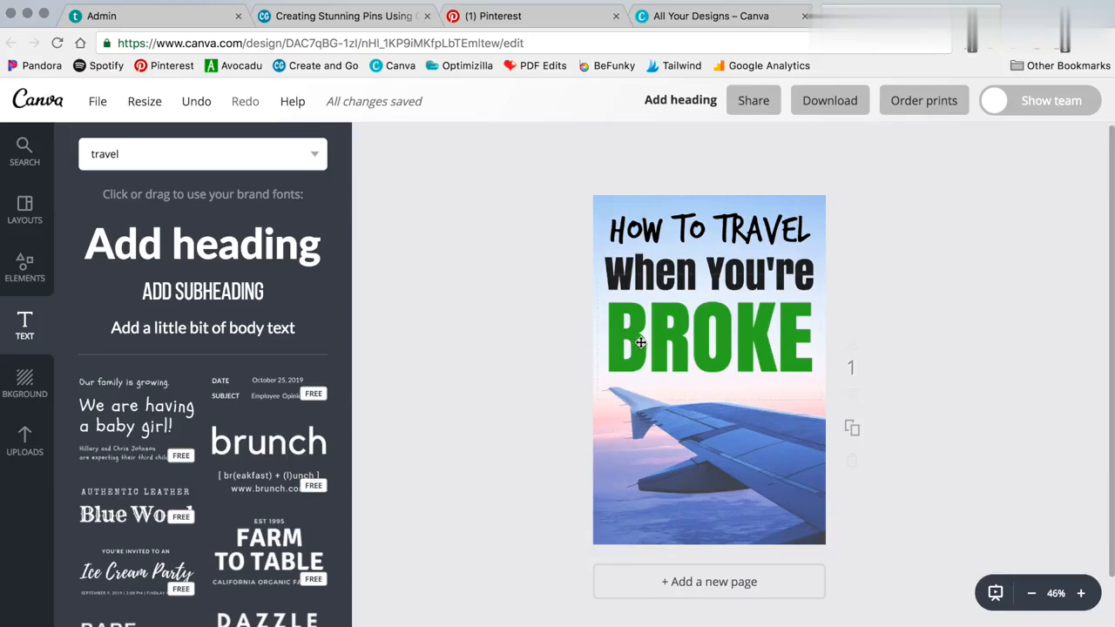
left_click(741, 319)
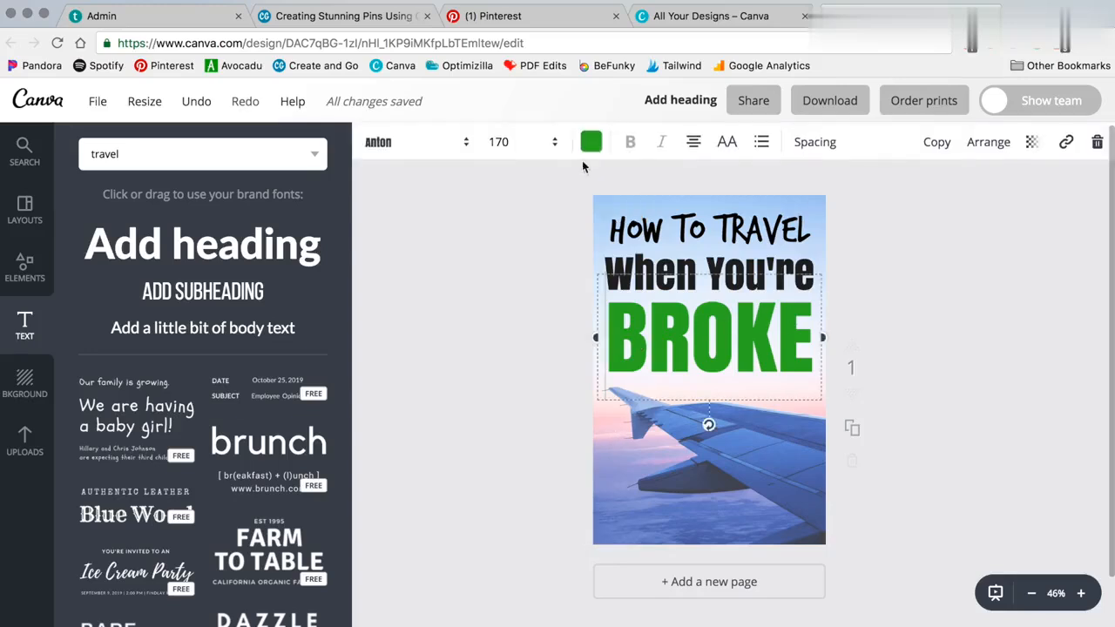
left_click(591, 141)
left_click(656, 396)
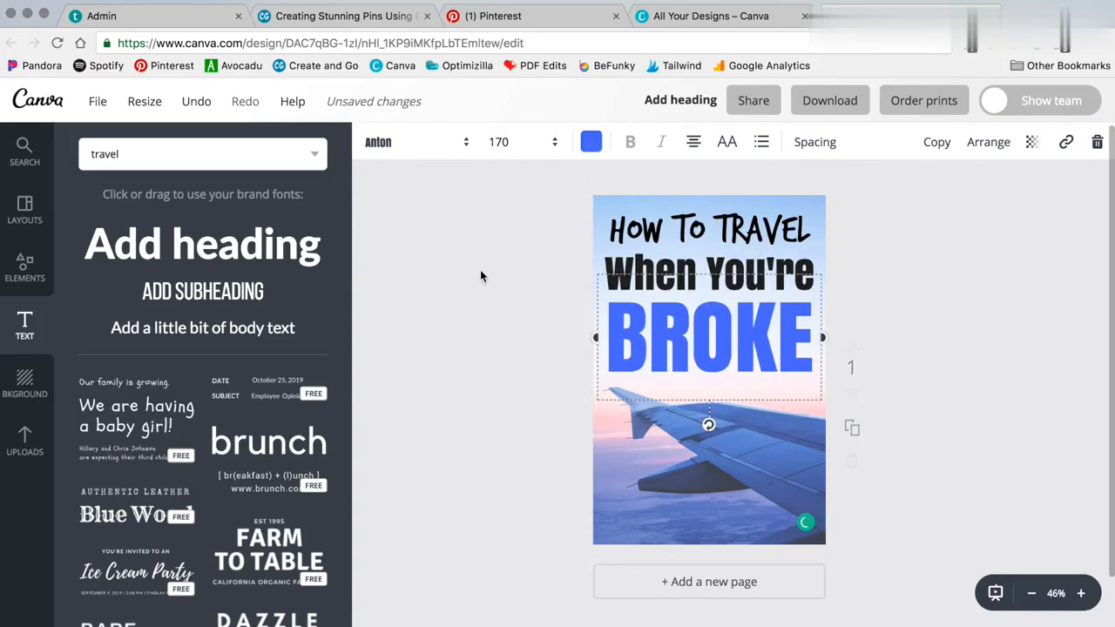
left_click(581, 298)
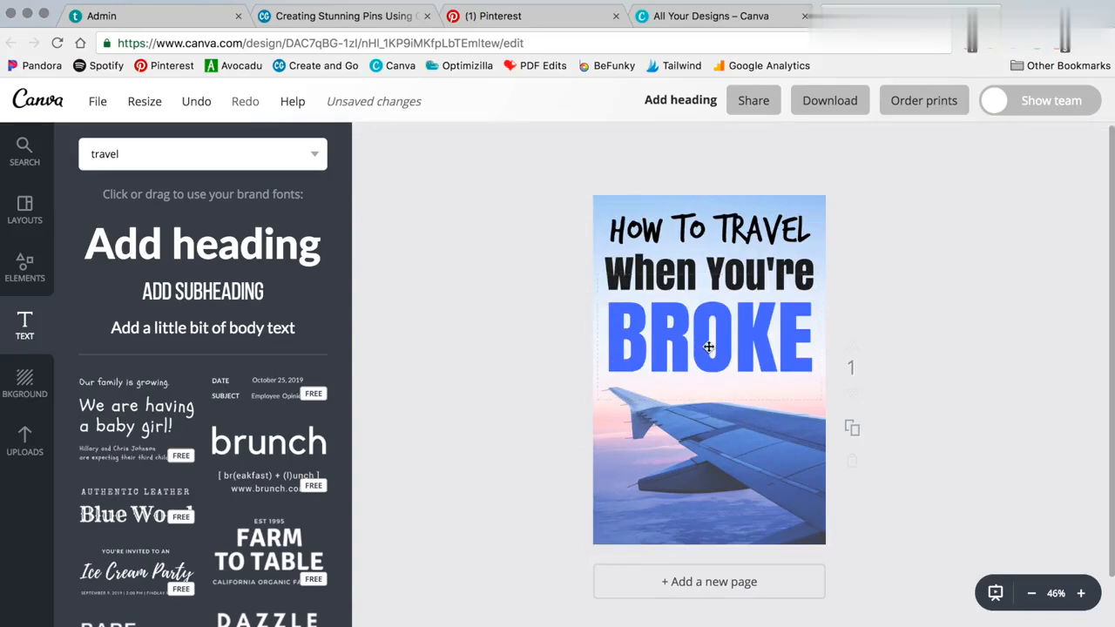
left_click(708, 343)
left_click(591, 142)
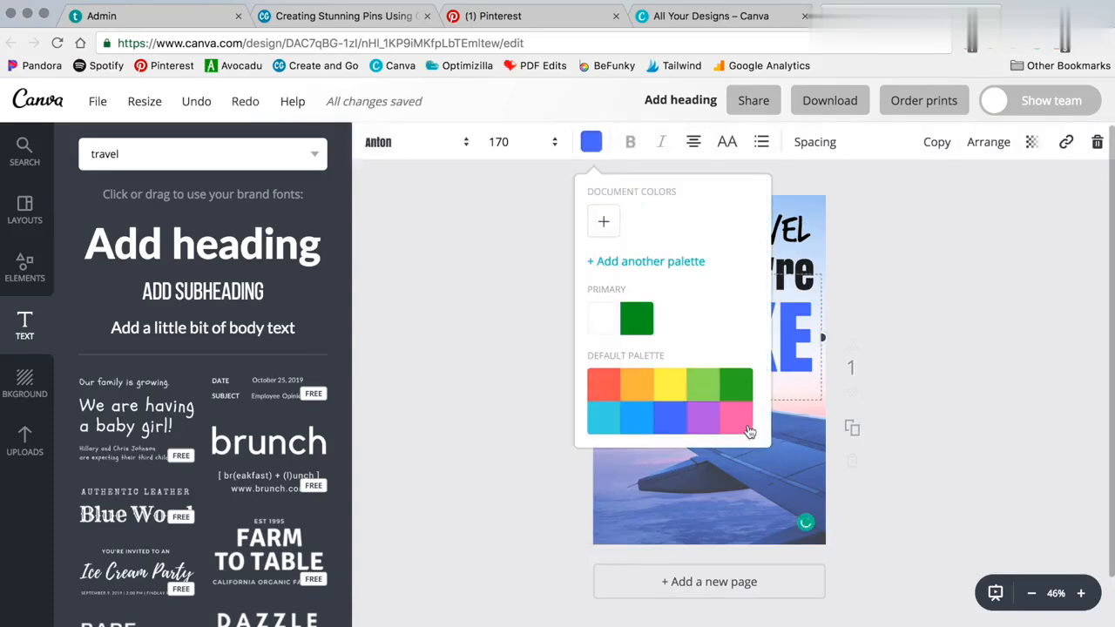
left_click(738, 420)
left_click(401, 367)
Step: Try red and orange on BROKE, return to pink, and open the Logos uploads folder
left_click(724, 341)
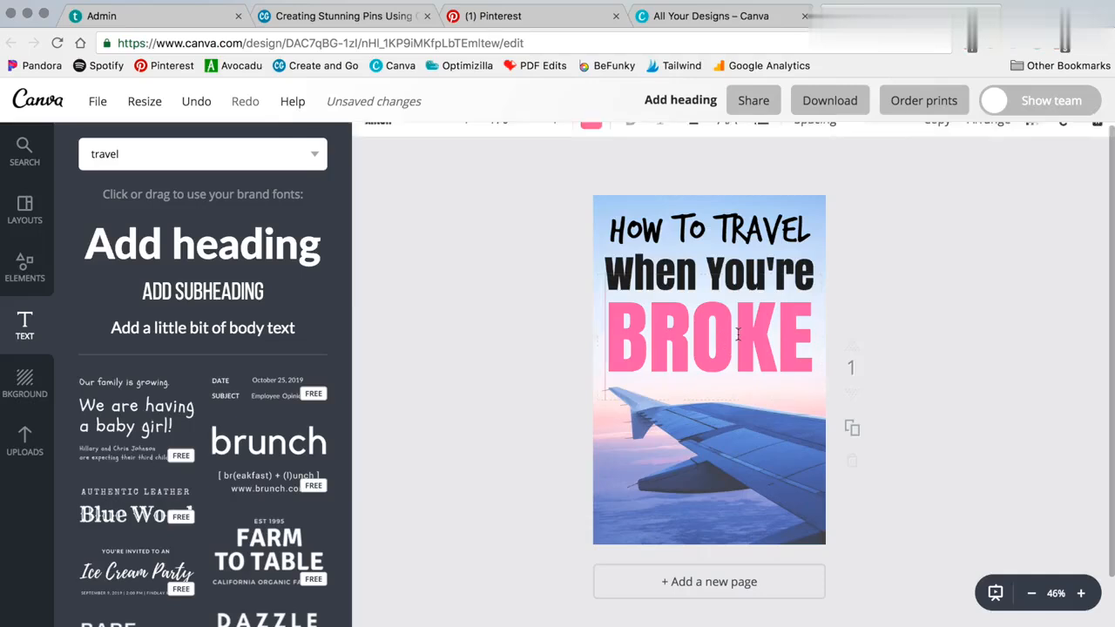
left_click(591, 143)
left_click(603, 384)
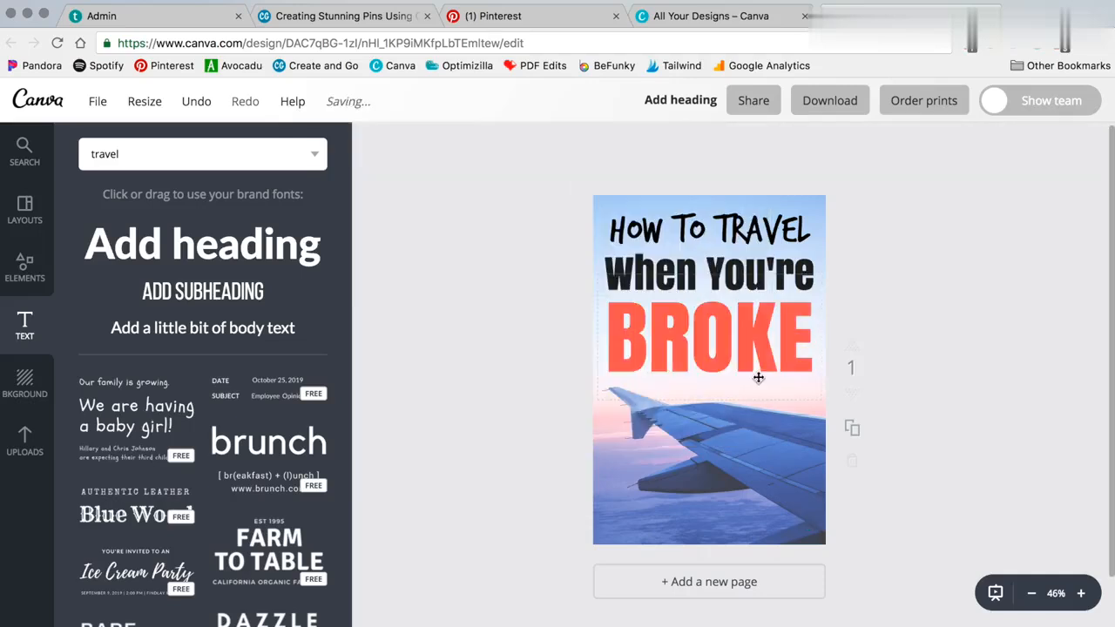
left_click(748, 376)
left_click(591, 142)
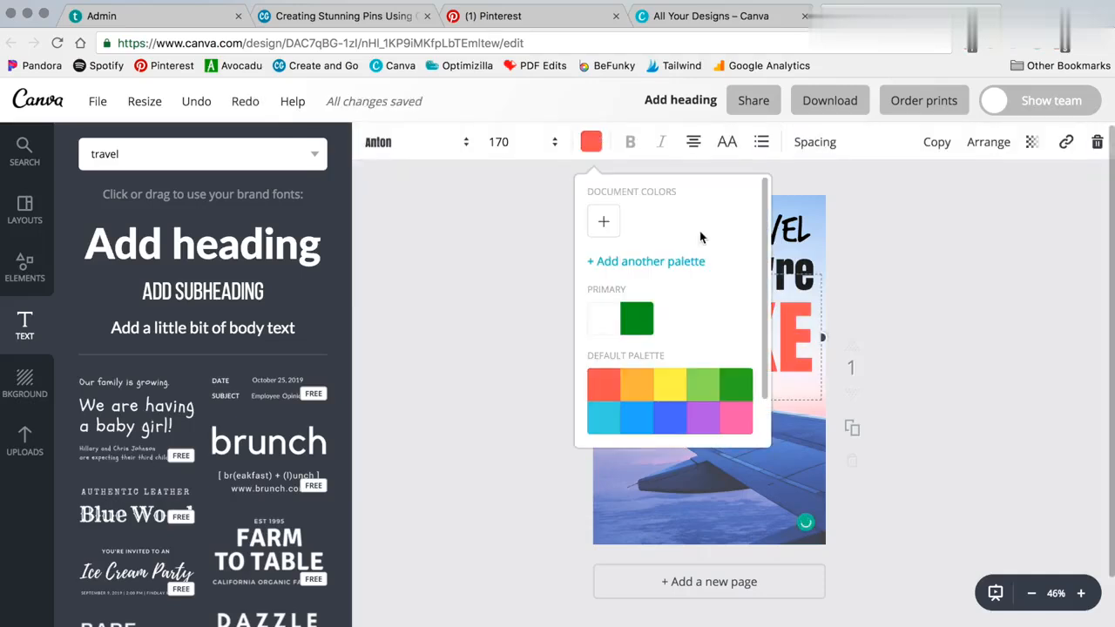
left_click(640, 388)
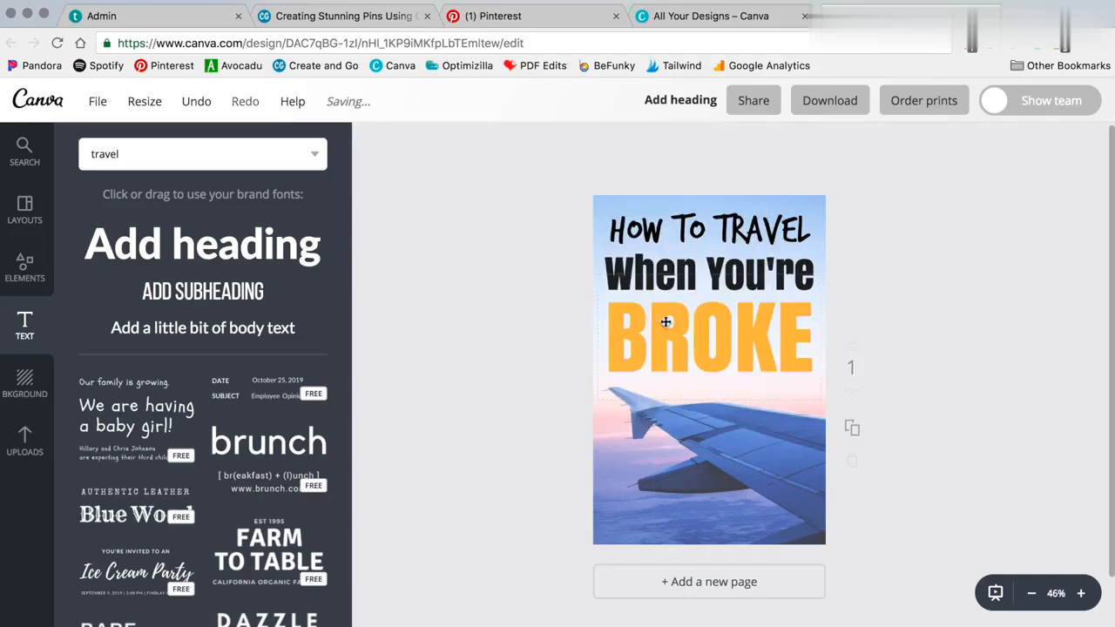
left_click(591, 142)
left_click(739, 424)
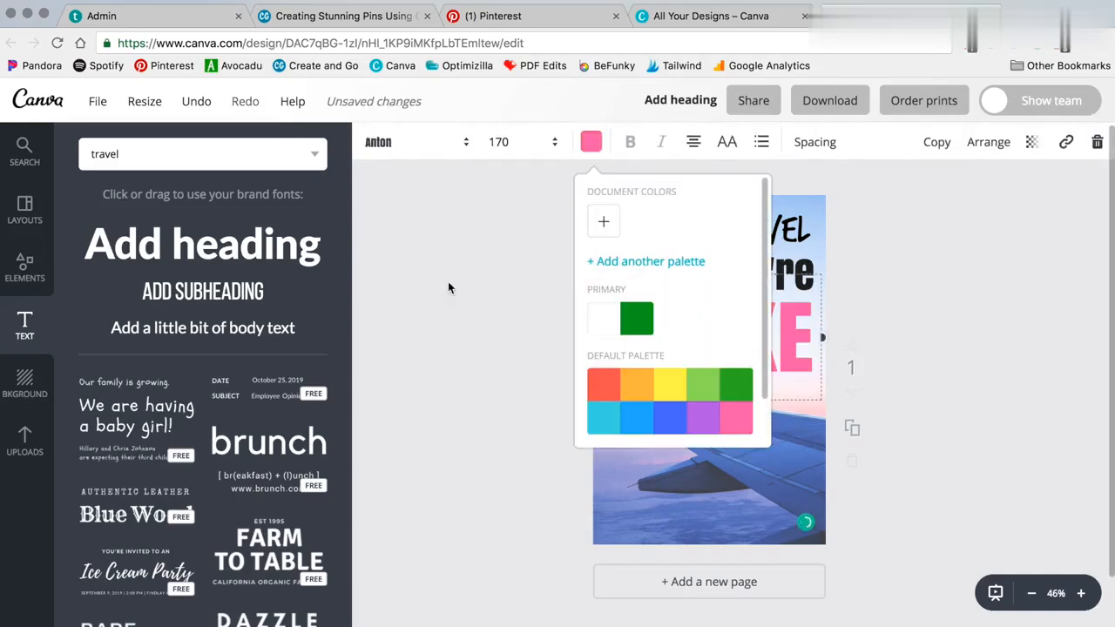
left_click(470, 209)
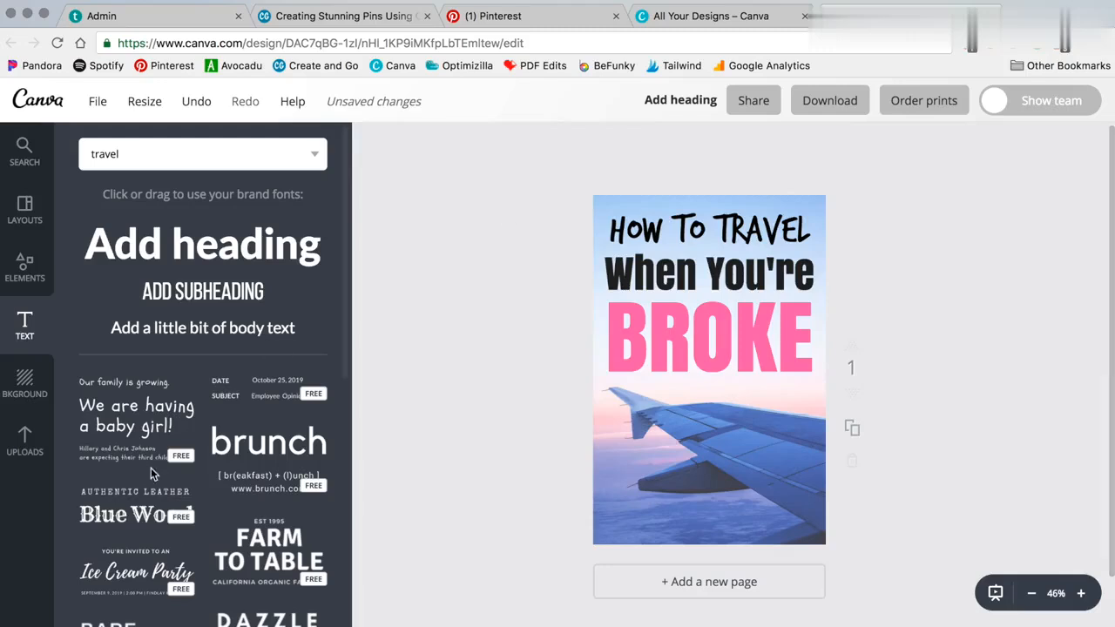
left_click(38, 444)
left_click(205, 243)
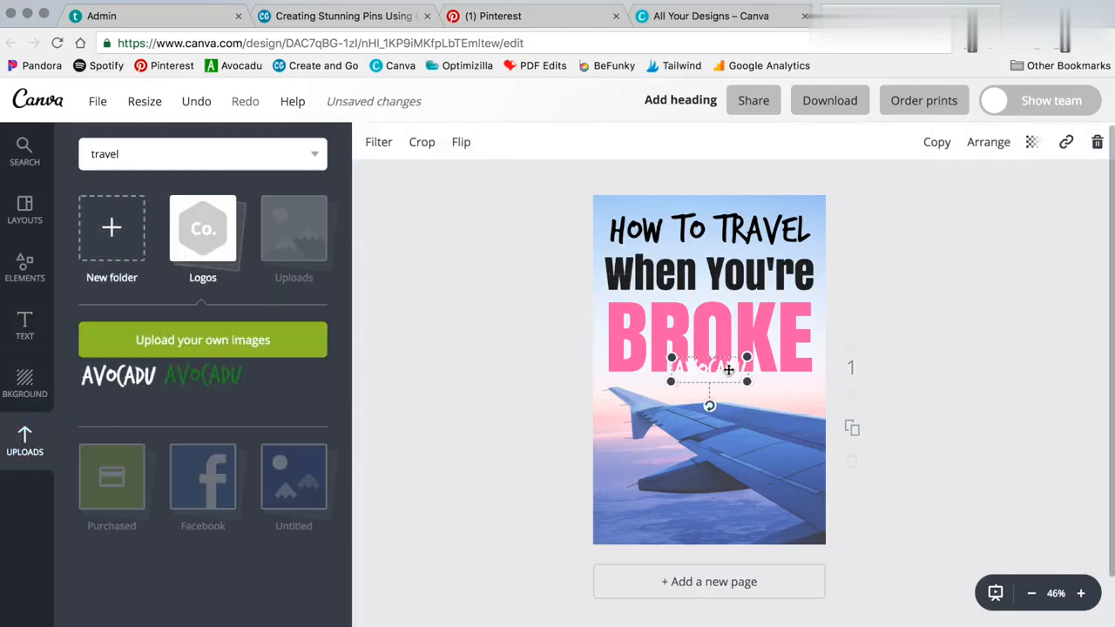
Step: Drag the AVOCADU logo down to the bottom of the pin
left_click_drag(721, 401, 721, 564)
left_click(428, 442)
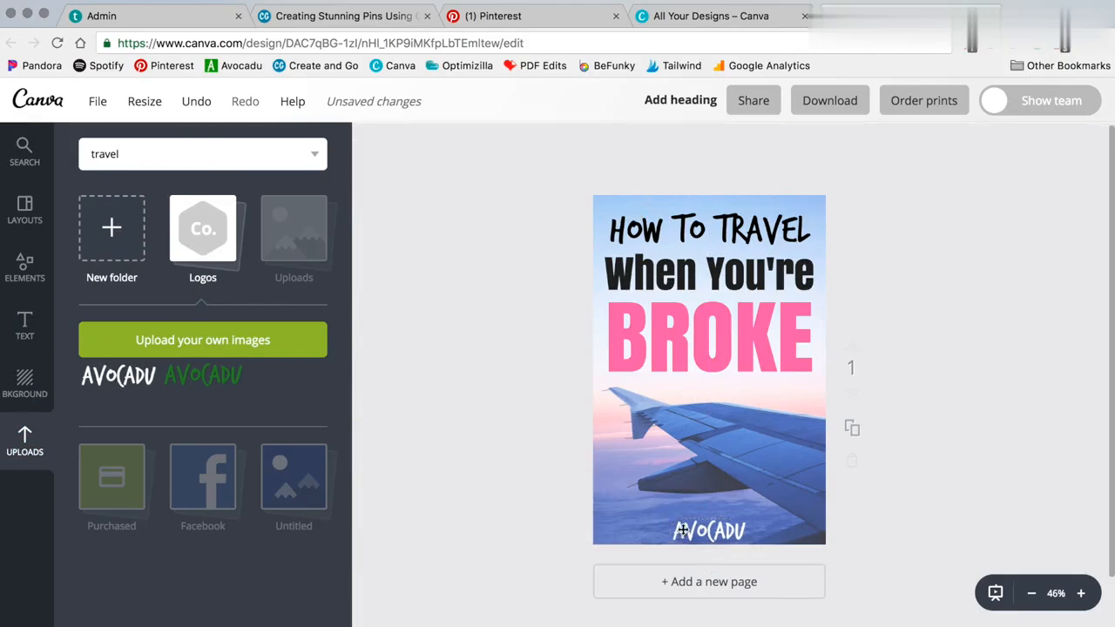
left_click(26, 441)
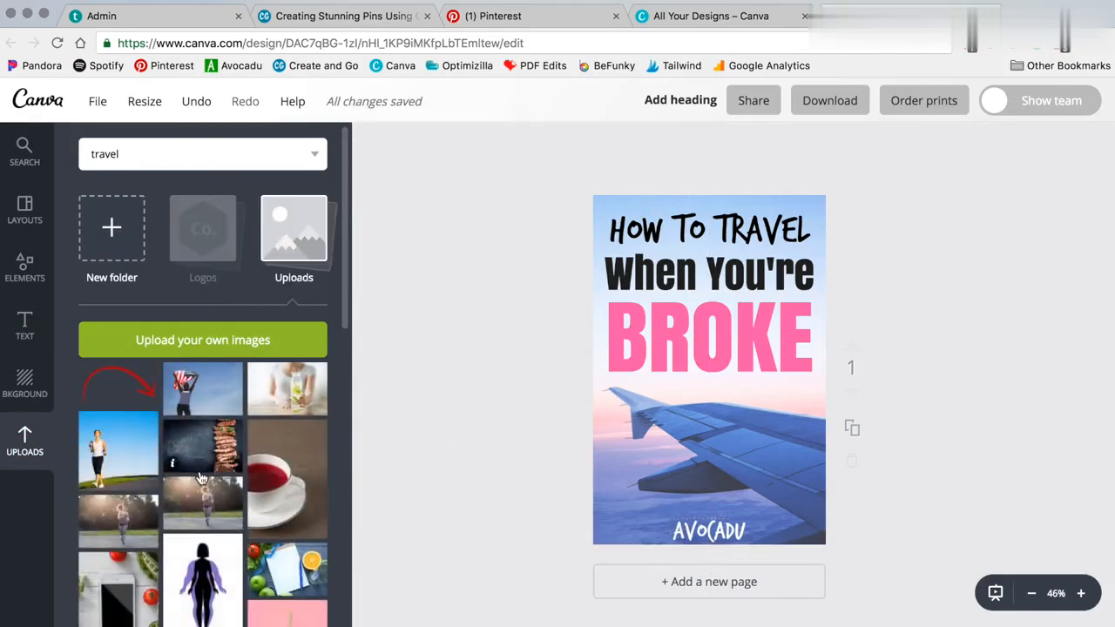
scroll(183, 548, "down", 5)
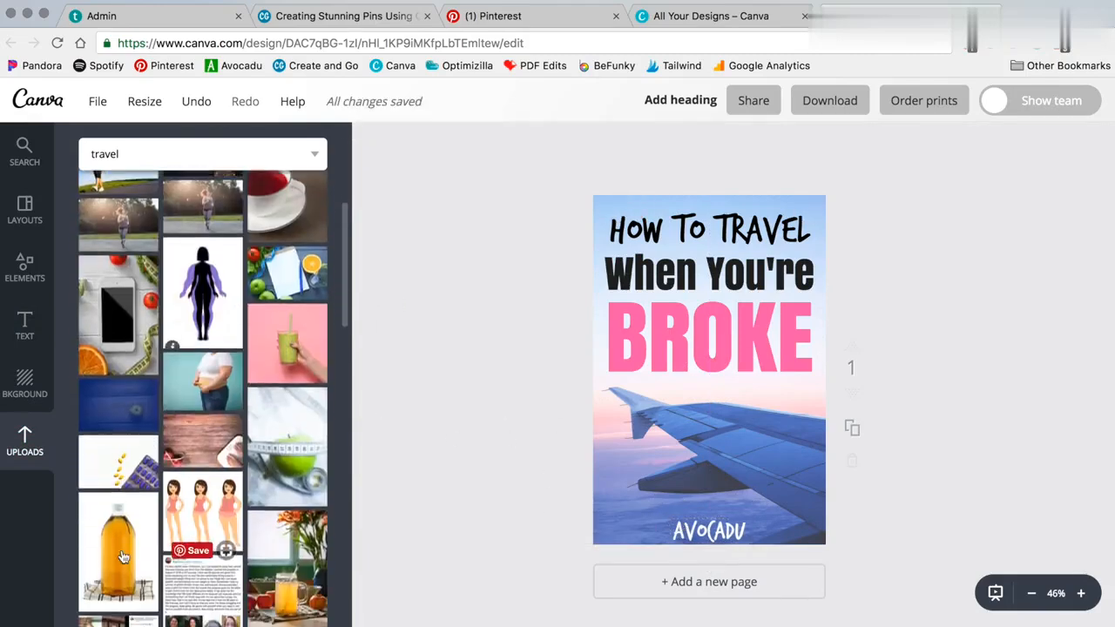
scroll(172, 537, "up", 5)
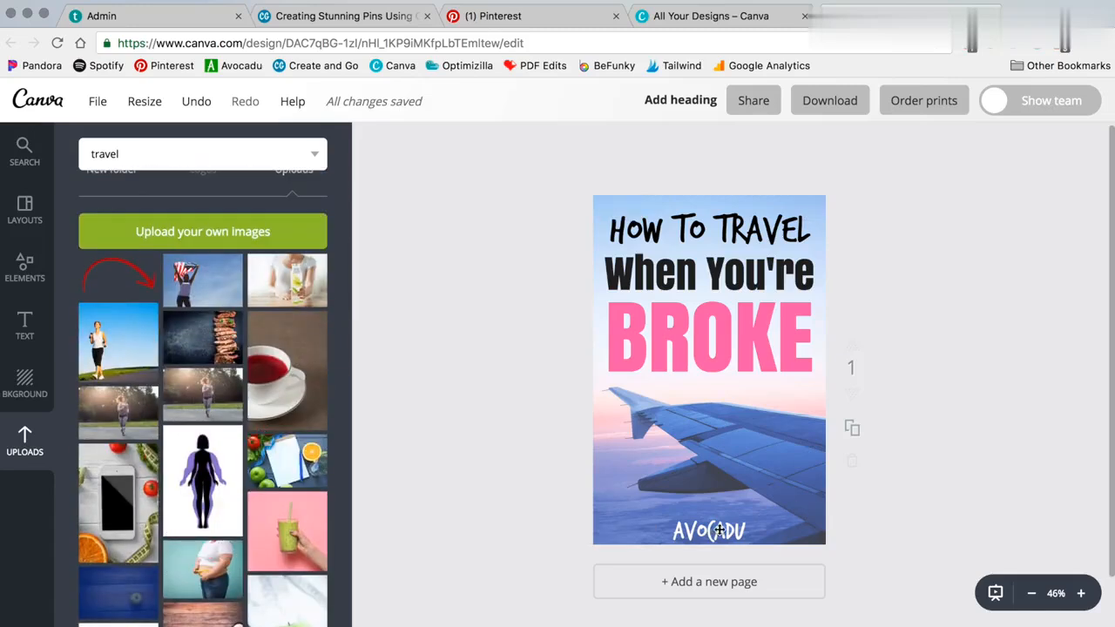
Step: Shrink the AVOCADU logo and, after trying it higher up, centre it at the bottom
left_click(682, 545)
left_click_drag(671, 543, 795, 407)
left_click(547, 398)
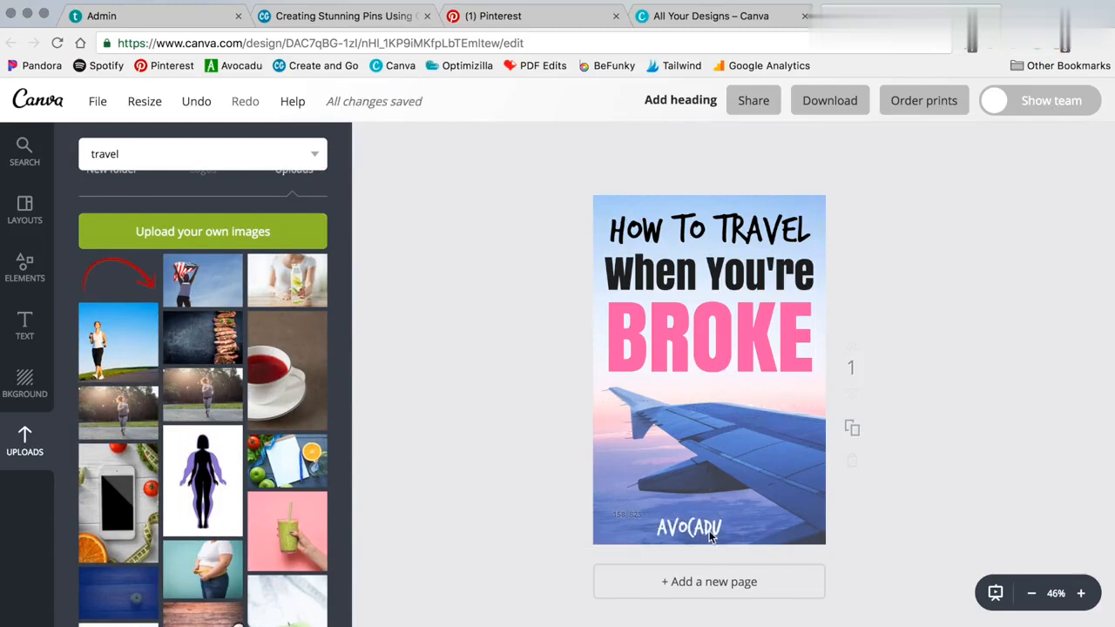
left_click_drag(709, 537, 732, 542)
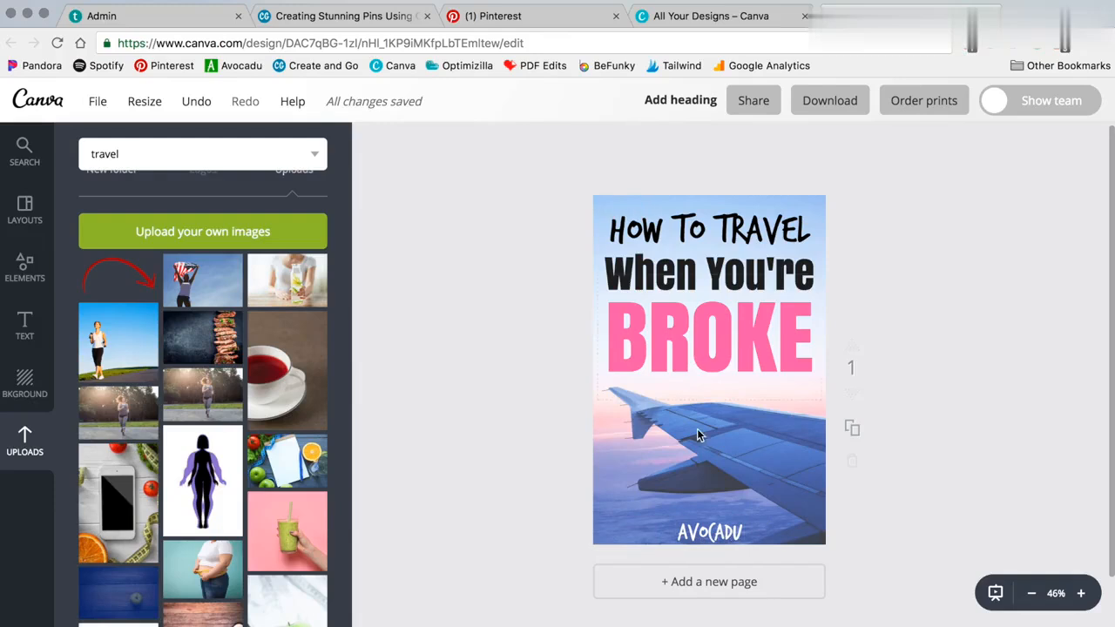
left_click_drag(706, 536, 701, 228)
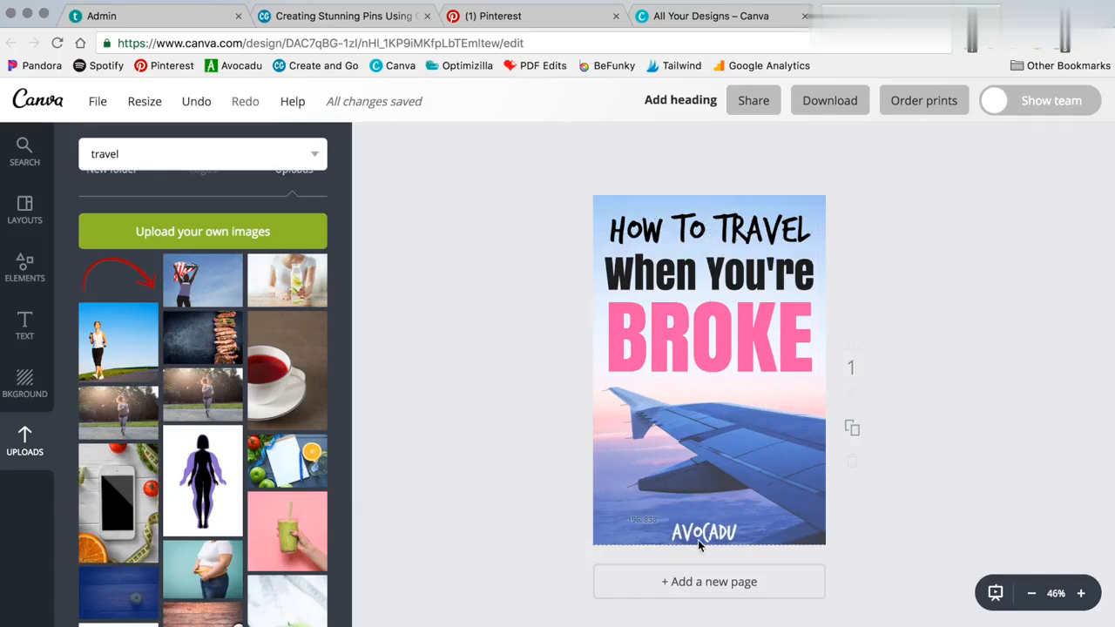
left_click_drag(697, 539, 704, 539)
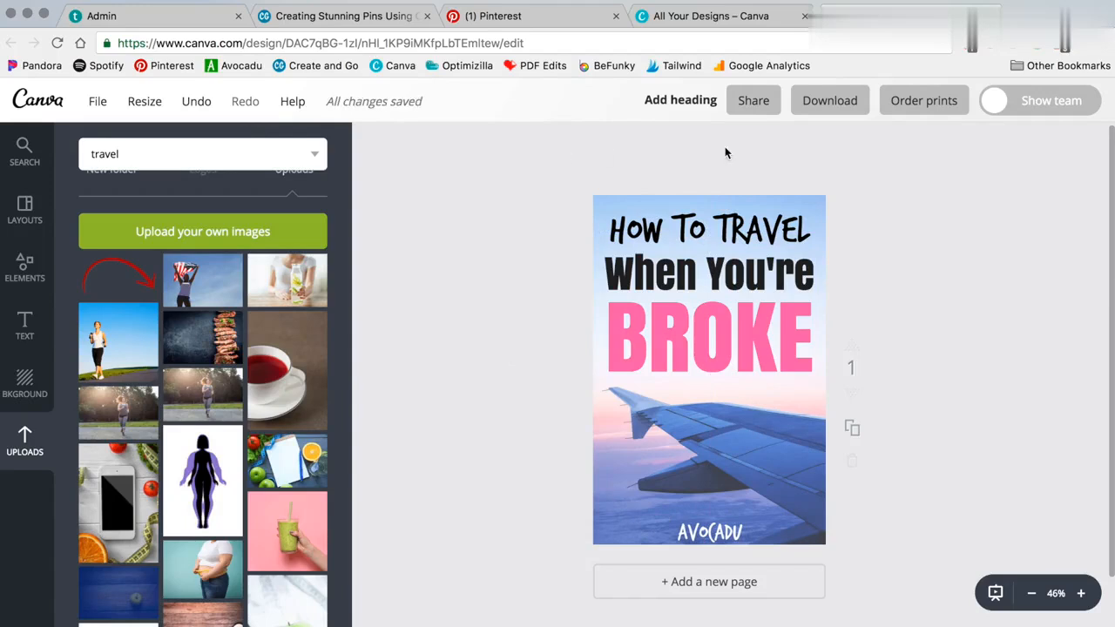
left_click(828, 102)
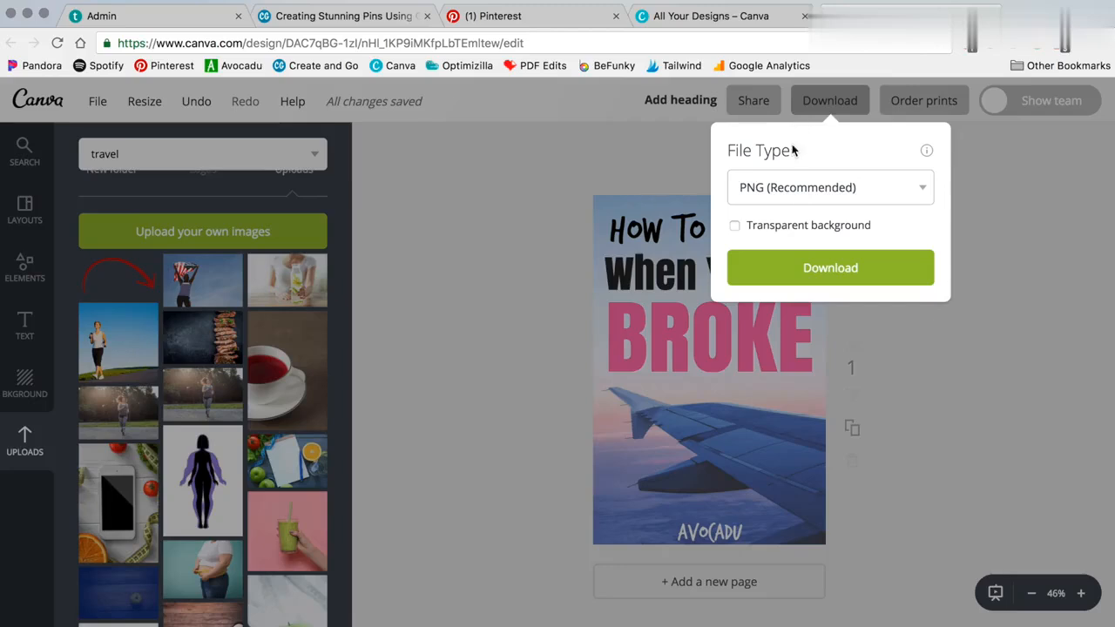
left_click(786, 190)
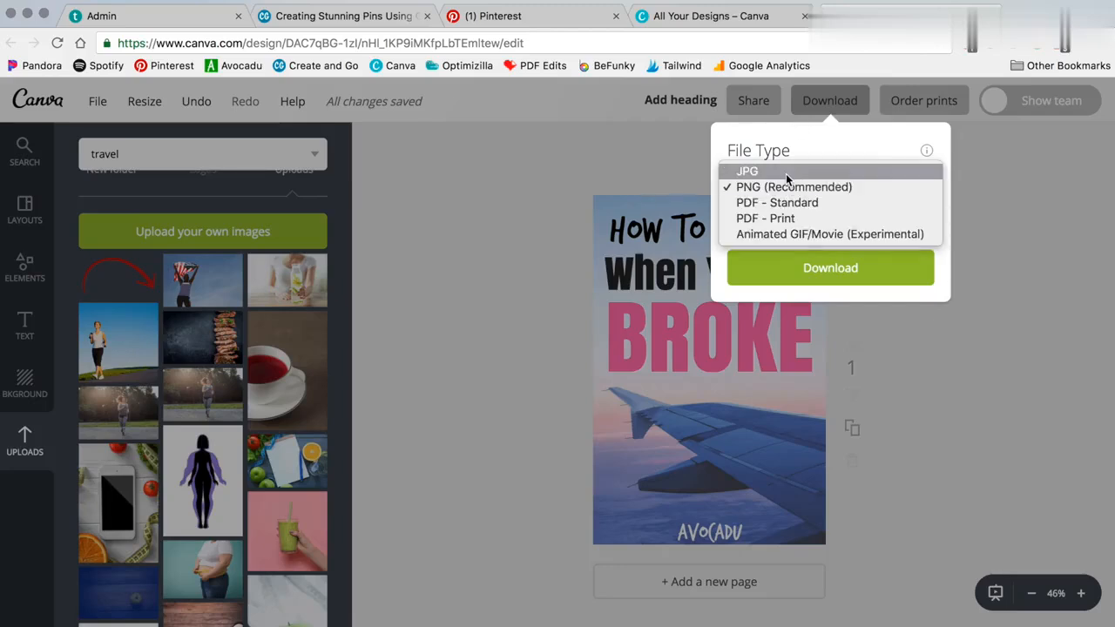
left_click(1008, 292)
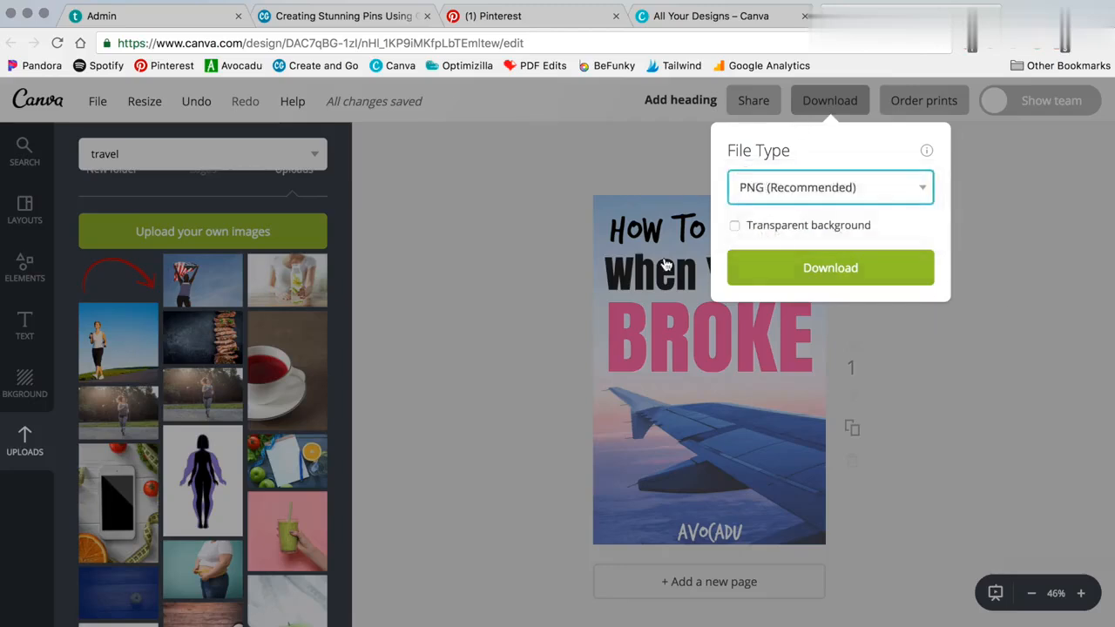
left_click(665, 264)
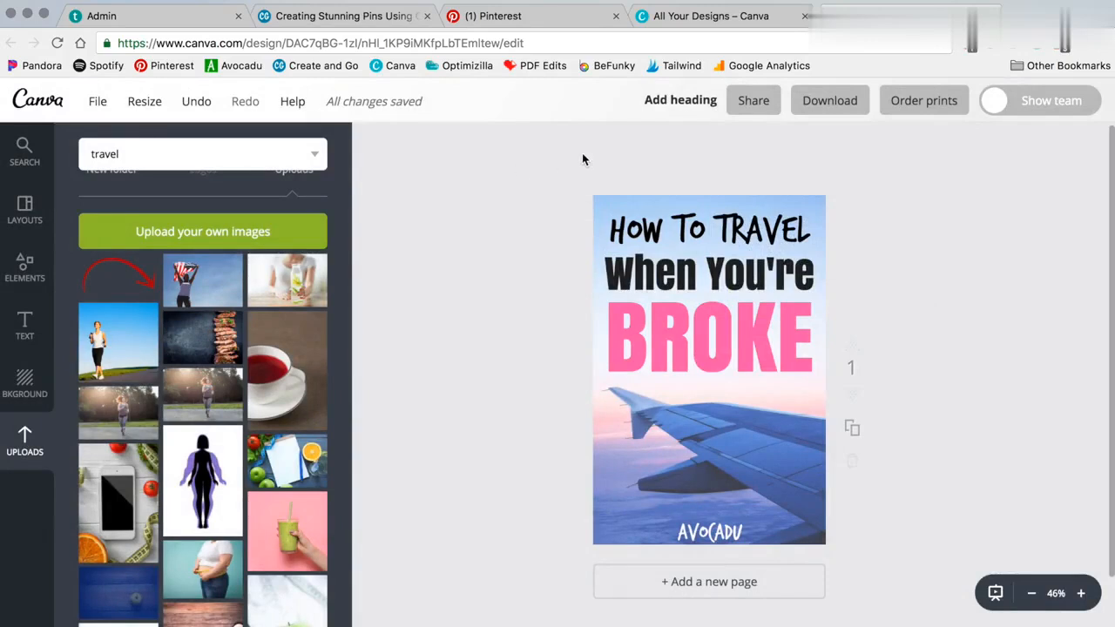
scroll(248, 288, "up", 3)
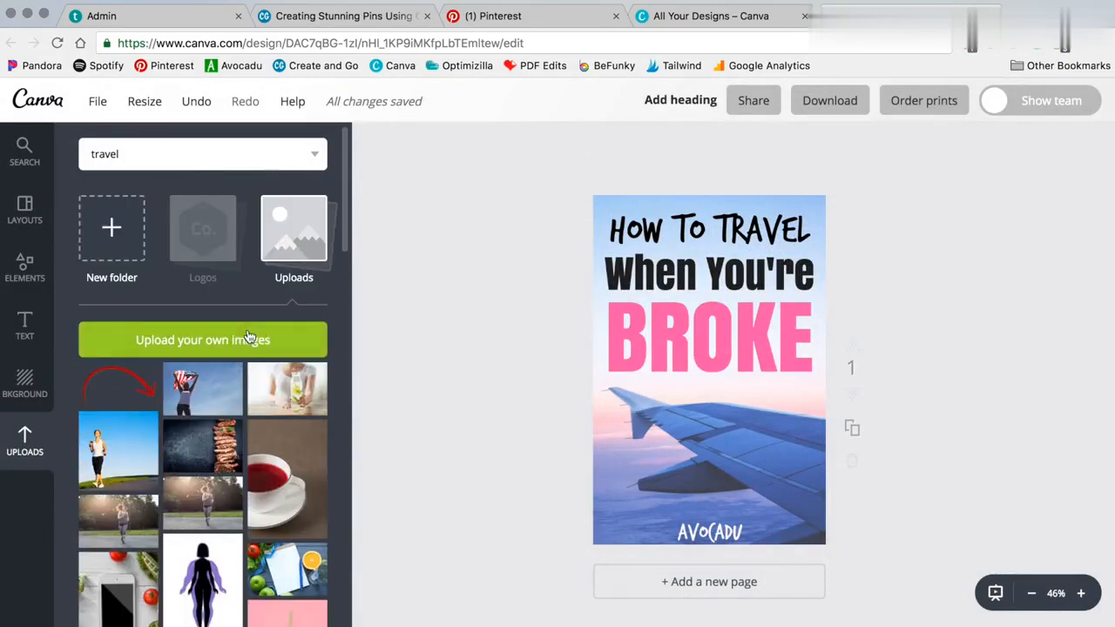
scroll(248, 337, "down", 4)
scroll(250, 336, "up", 2)
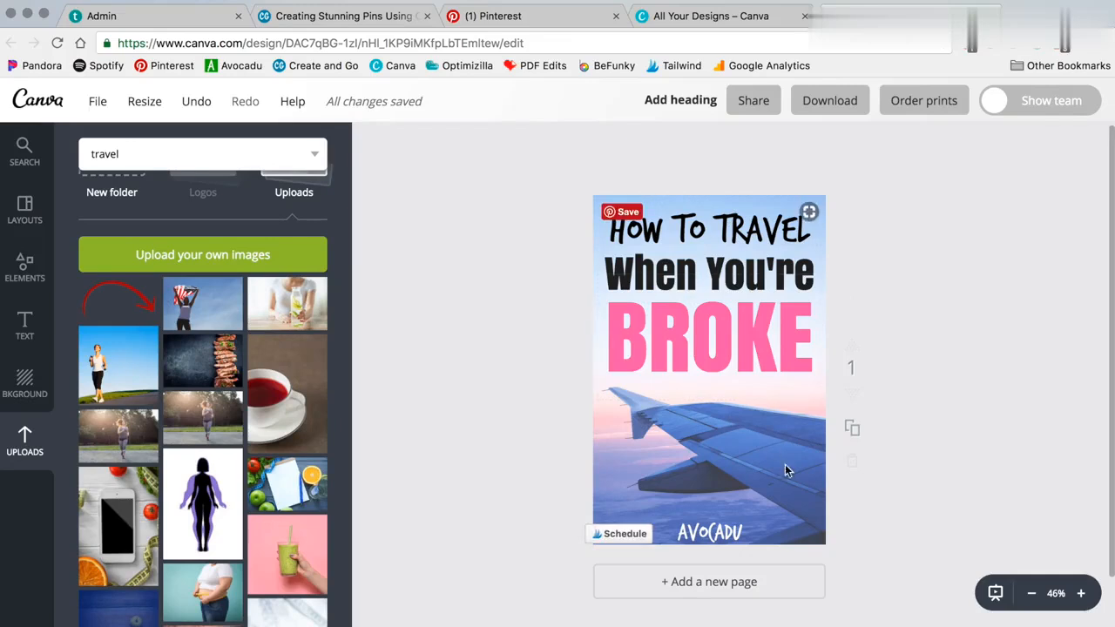
Step: Delete the wing photo from the pin
left_click(779, 438)
key("Delete")
left_click(788, 344)
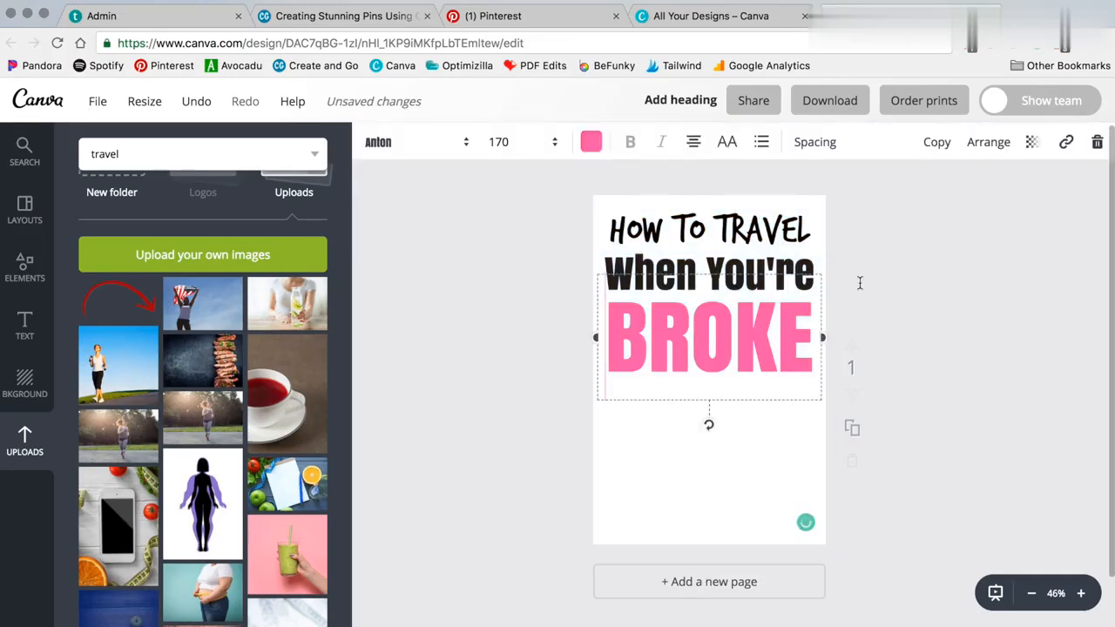
left_click(510, 427)
scroll(209, 523, "down", 3)
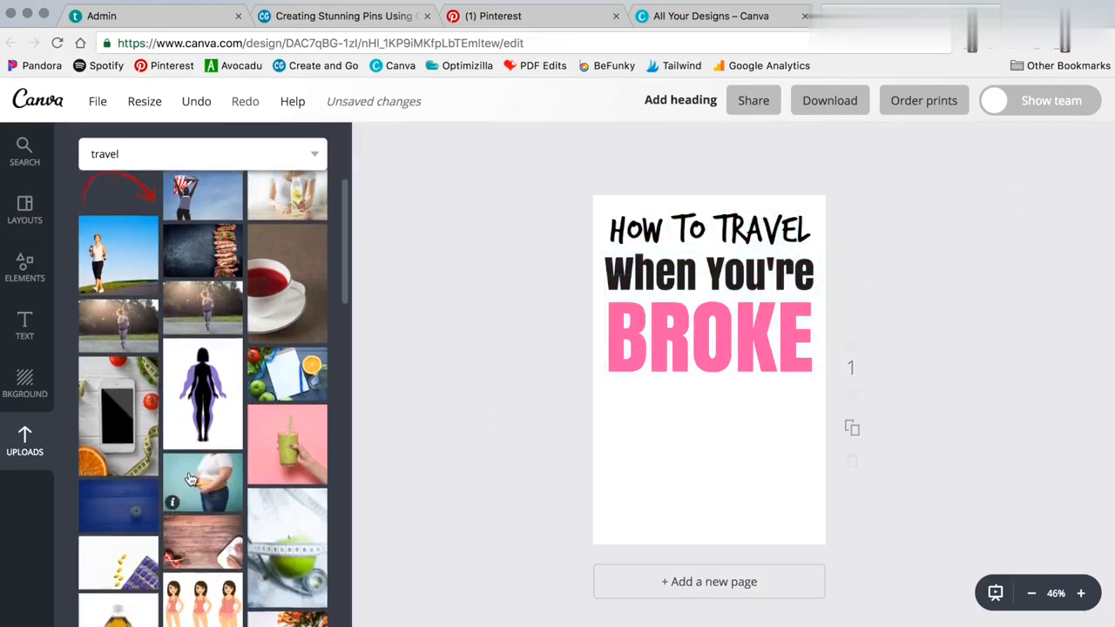
scroll(139, 261, "up", 5)
Step: Add the airport interior photo from the 'travel' results and enlarge it to cover the page
left_click(139, 163)
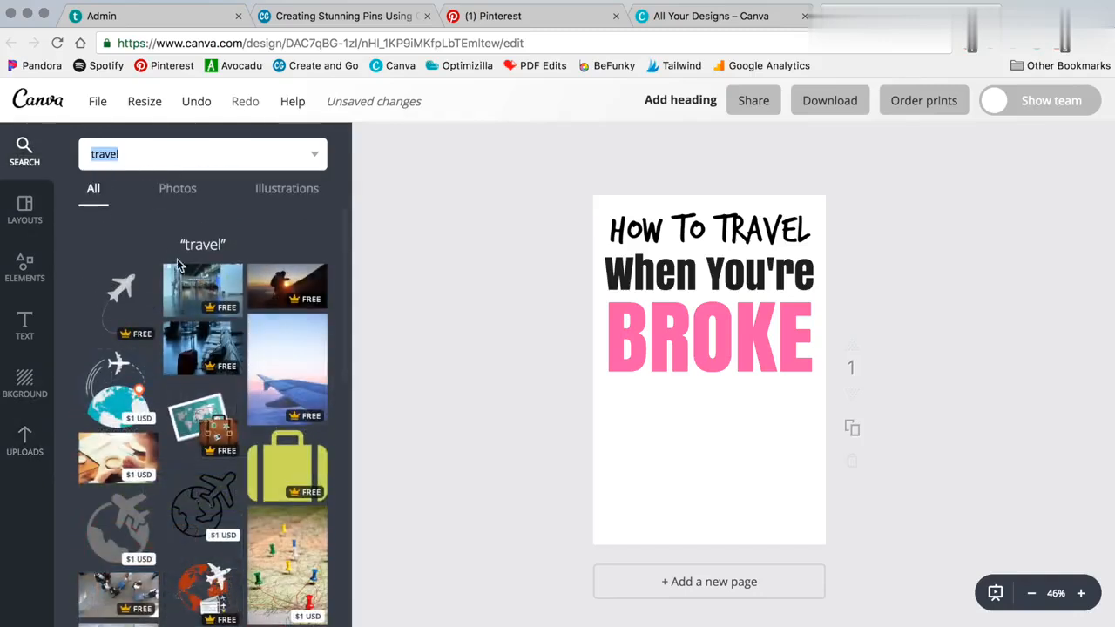
left_click(196, 288)
left_click_drag(597, 444, 442, 546)
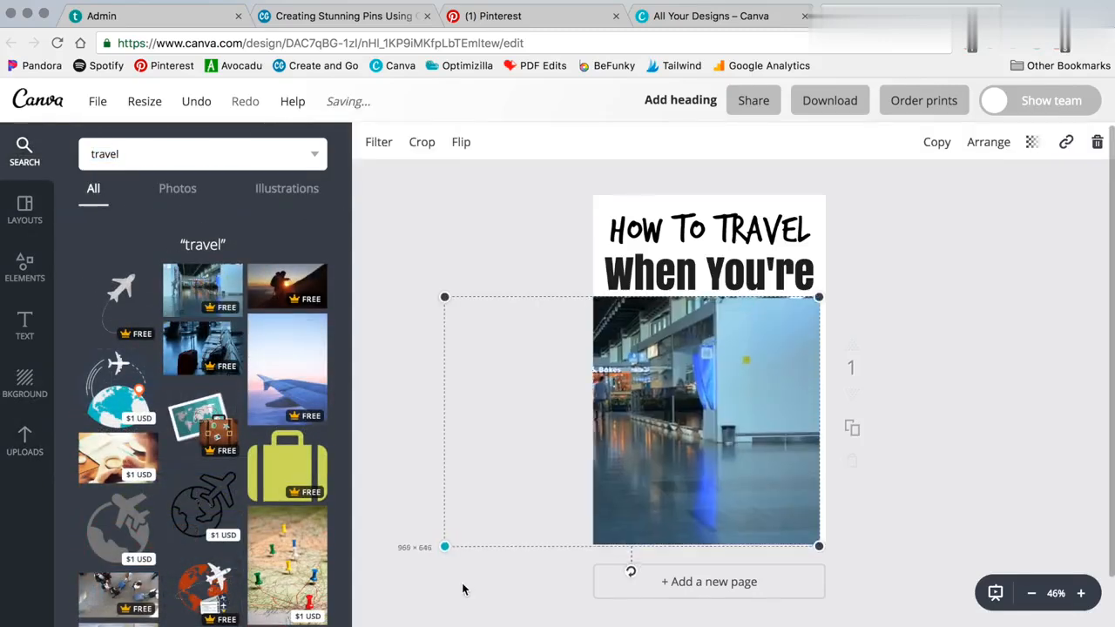
left_click_drag(819, 295, 1005, 217)
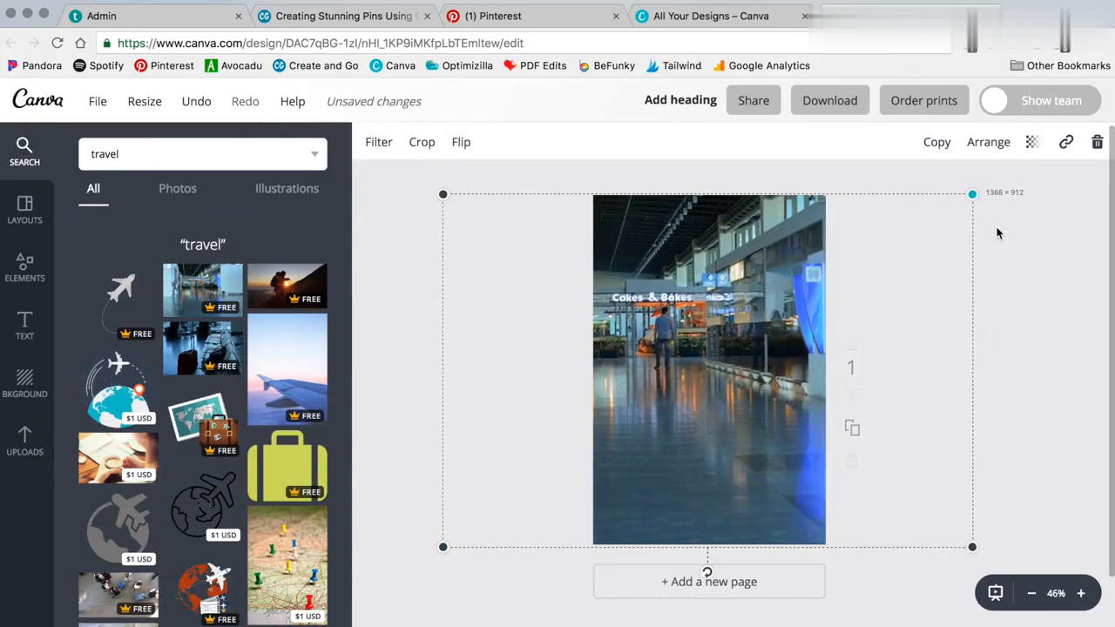
left_click_drag(725, 470, 795, 472)
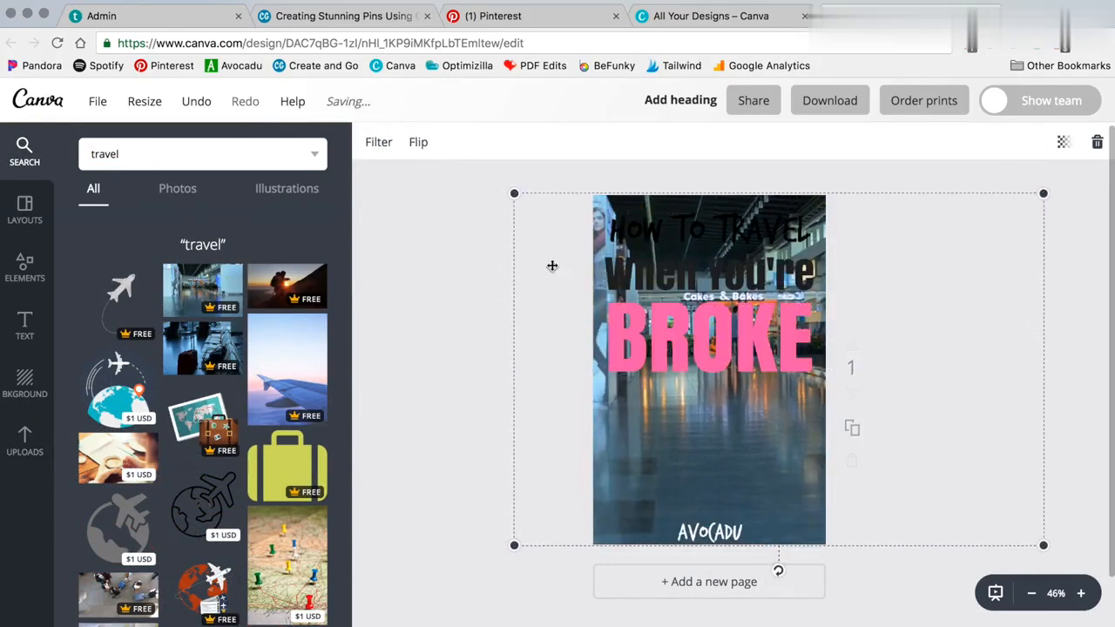
Step: Move BROKE, When You're and HOW TO TRAVEL down, stacked over the photo
left_click_drag(716, 354, 714, 482)
left_click_drag(707, 288, 712, 423)
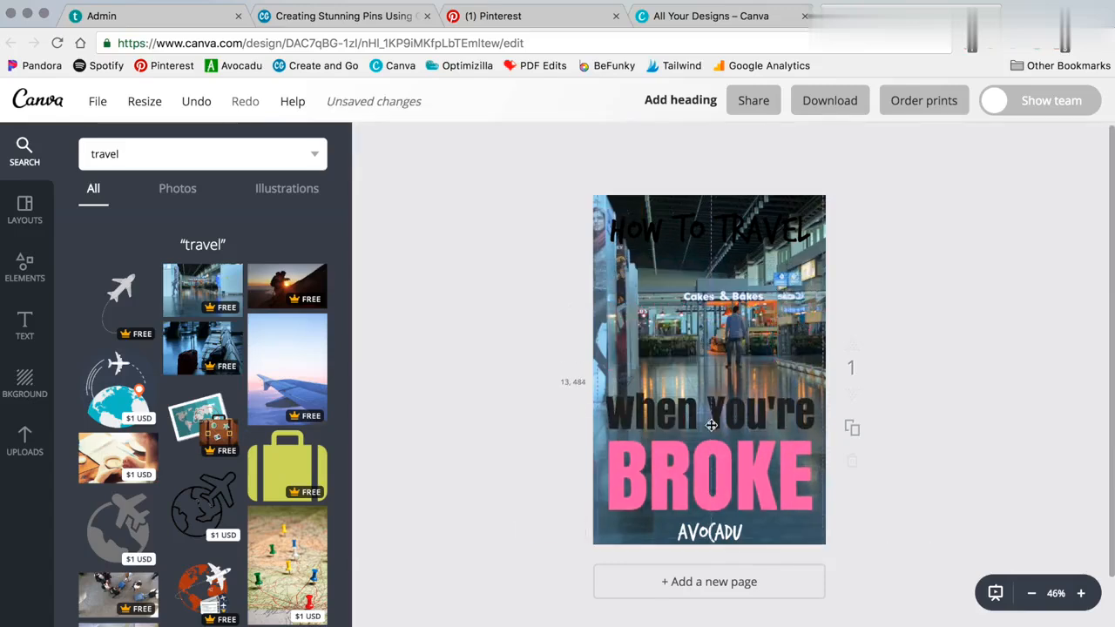
left_click_drag(710, 242, 707, 379)
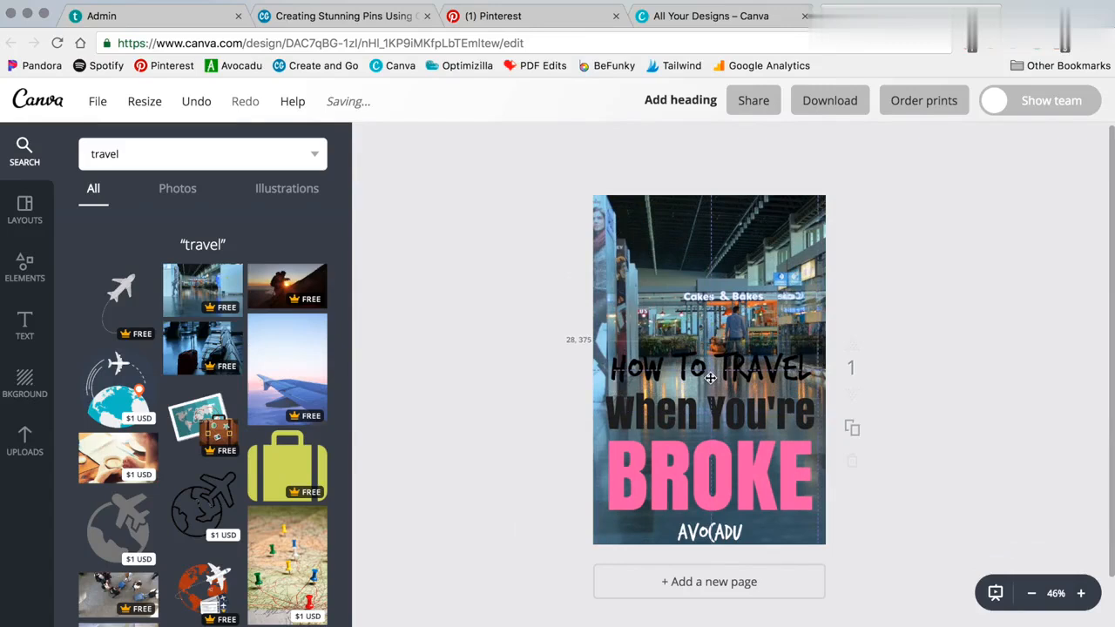
Step: Shrink the airport photo to expose the top, with its bottom aligned to the page
left_click(749, 288)
left_click_drag(1039, 196, 860, 351)
left_click_drag(603, 542, 619, 541)
left_click(505, 423)
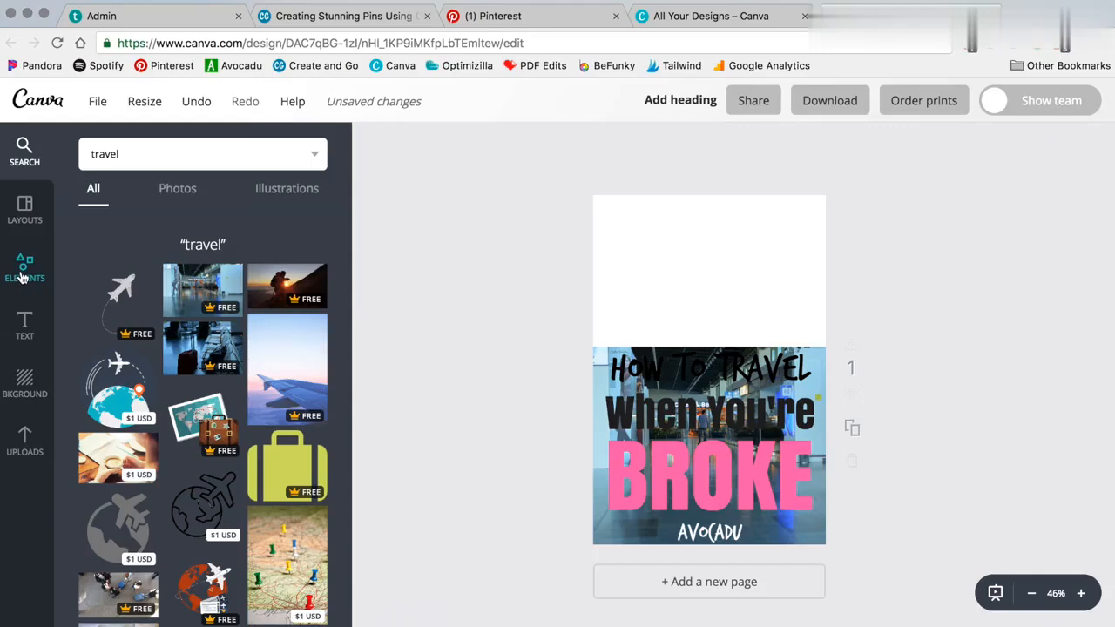
Step: Add a blue square shape and stretch it across the top of the page
left_click(25, 266)
left_click(138, 359)
left_click(117, 477)
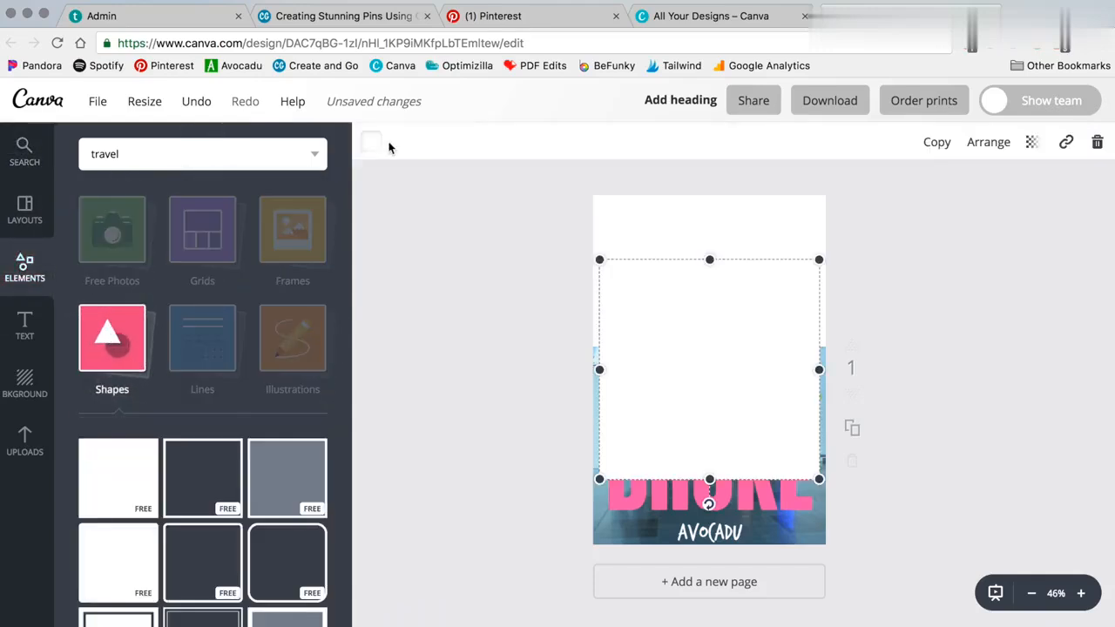
left_click(371, 152)
left_click(438, 424)
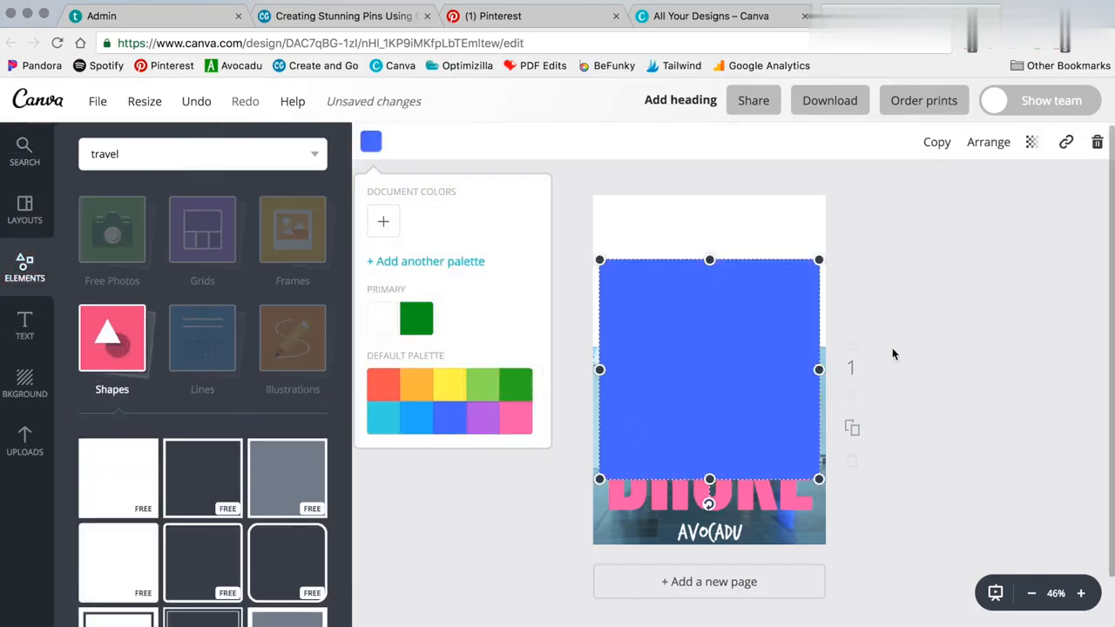
left_click(775, 358)
left_click_drag(775, 358, 851, 303)
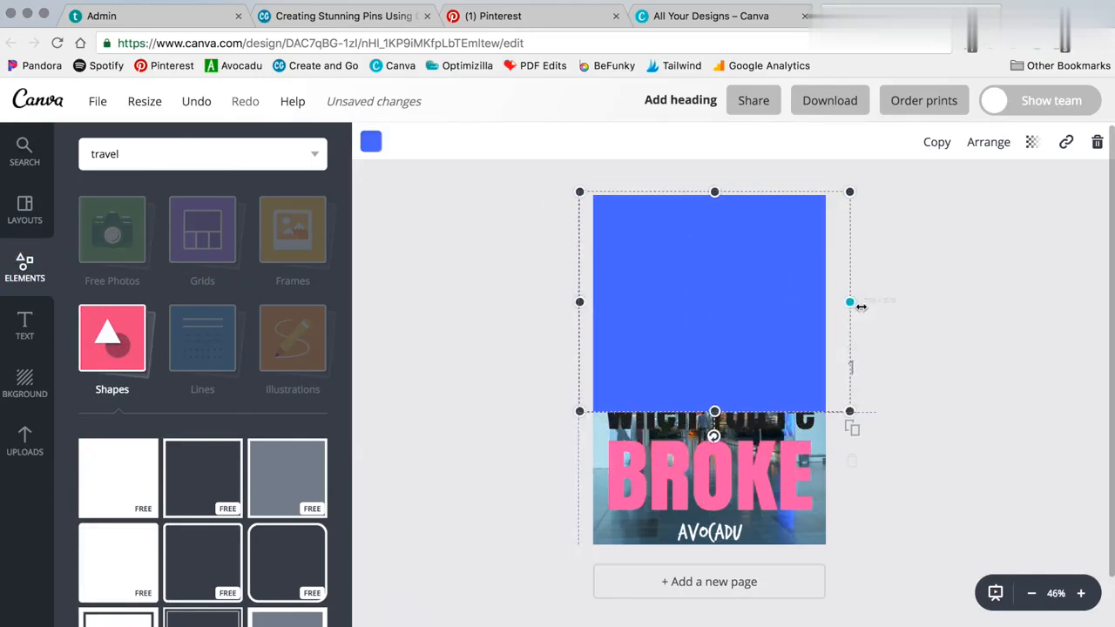
left_click_drag(718, 410, 708, 268)
Step: Send the blue shape behind the title text
left_click(701, 270)
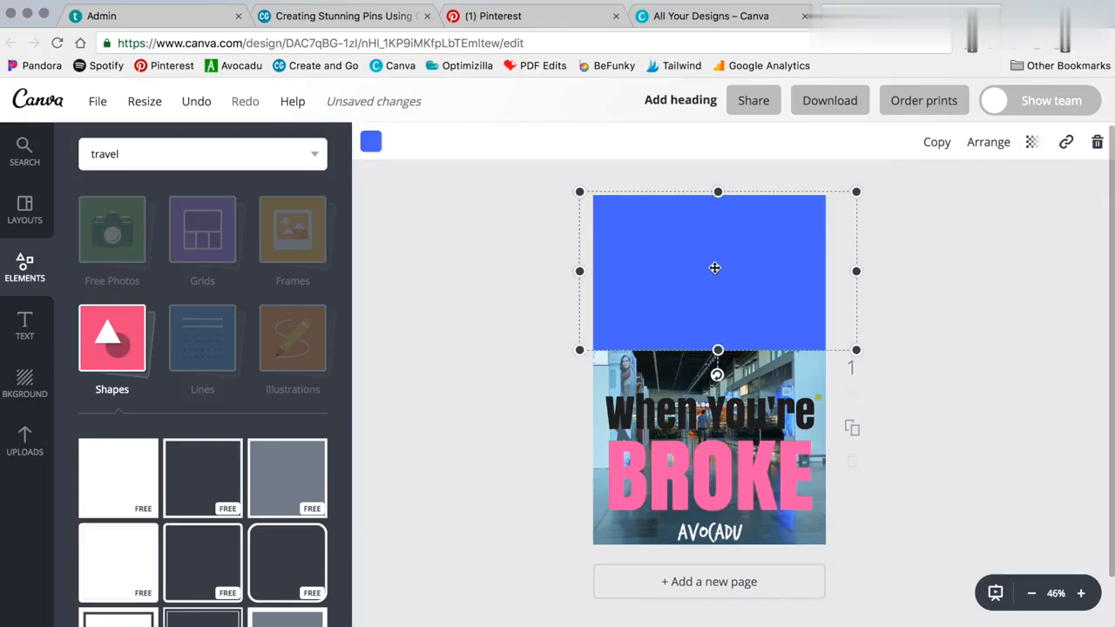
left_click(989, 143)
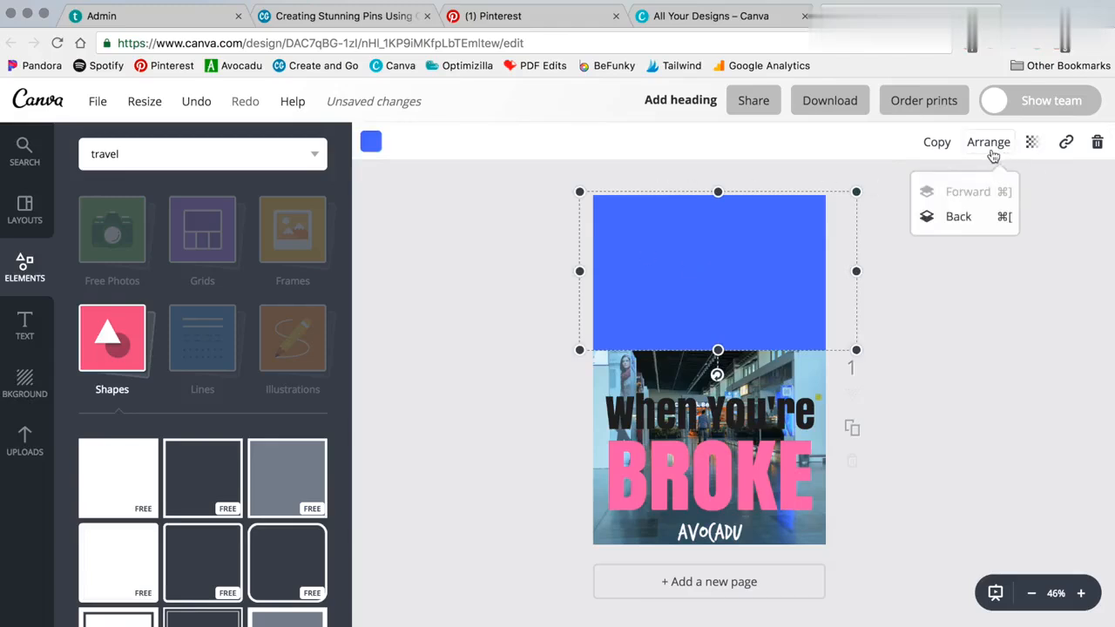
left_click(968, 217)
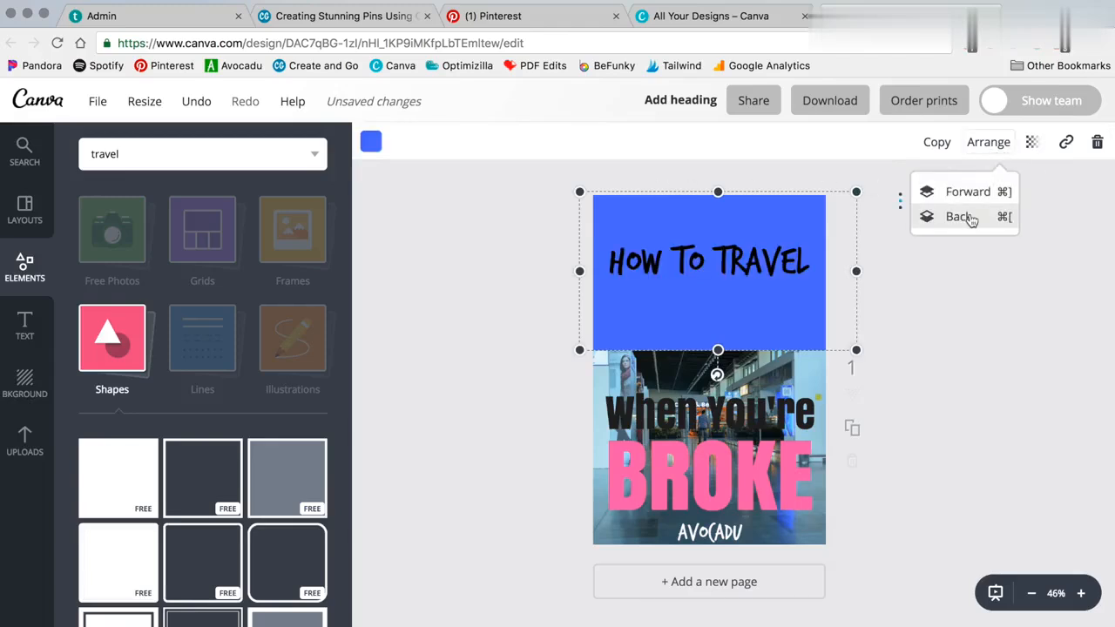
left_click(450, 328)
Step: Move the HOW TO TRAVEL heading near the top and make it white
left_click_drag(705, 258, 710, 228)
left_click(591, 142)
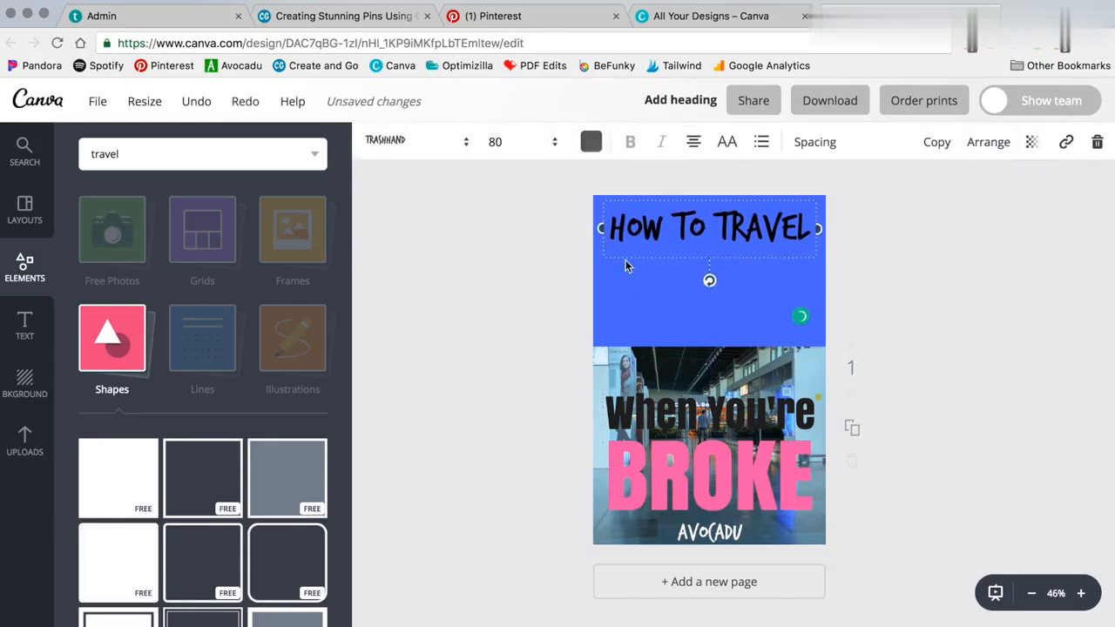
left_click(730, 421)
left_click(493, 323)
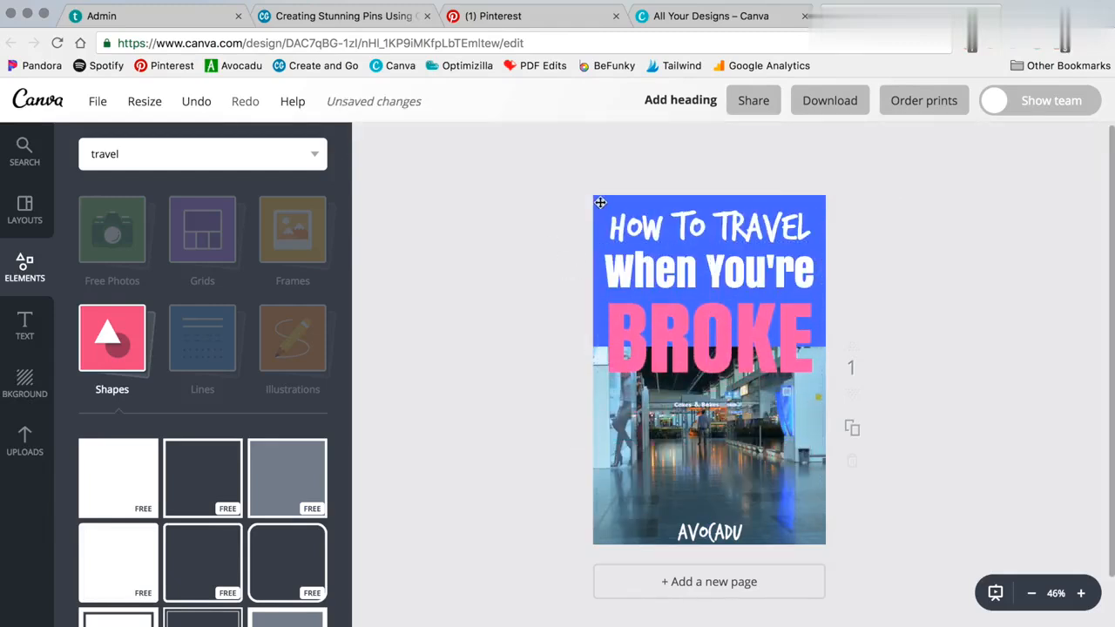
left_click(600, 203)
Step: Center the airport photo and enlarge it to fill the whole page
left_click(765, 462)
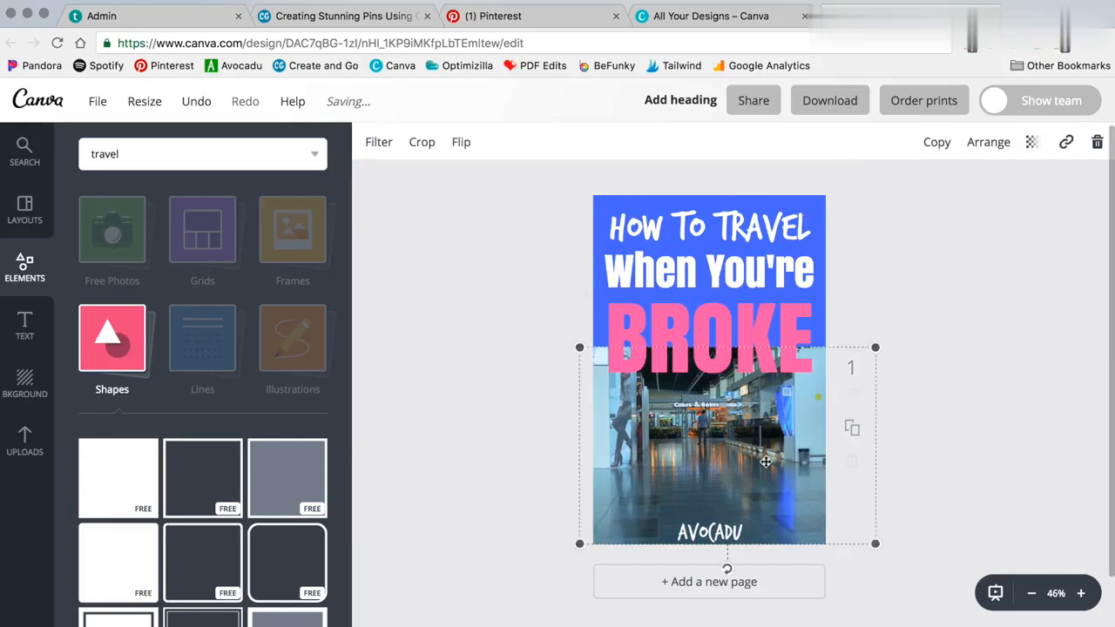
left_click_drag(875, 347, 823, 381)
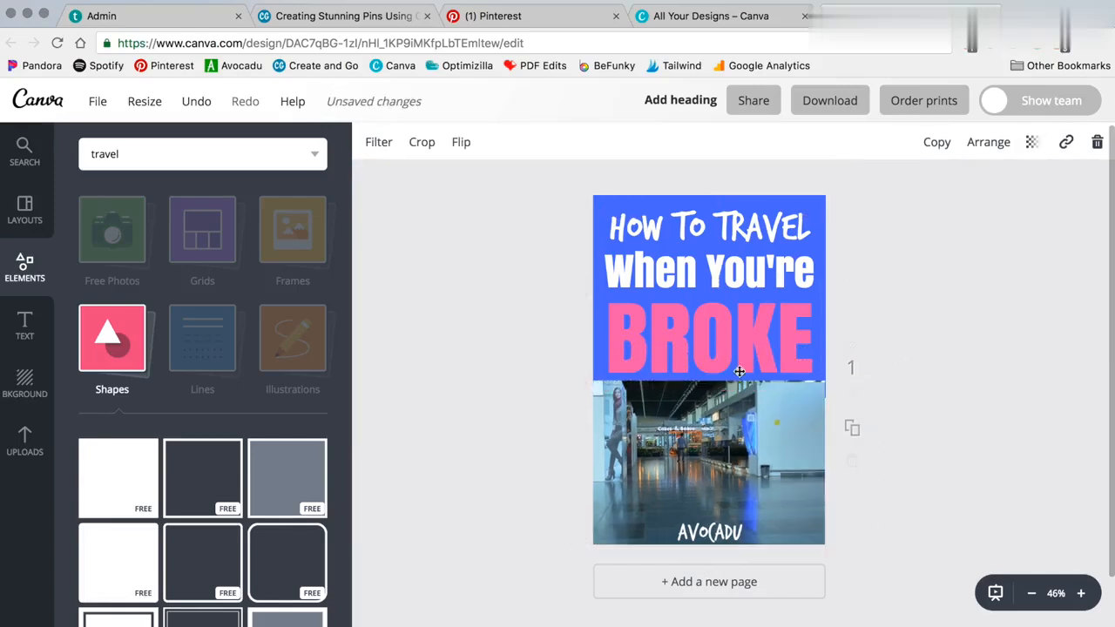
mouse_move(712, 530)
left_mouse_down()
mouse_move(705, 516)
mouse_move(712, 529)
left_mouse_up()
left_click_drag(749, 453, 758, 452)
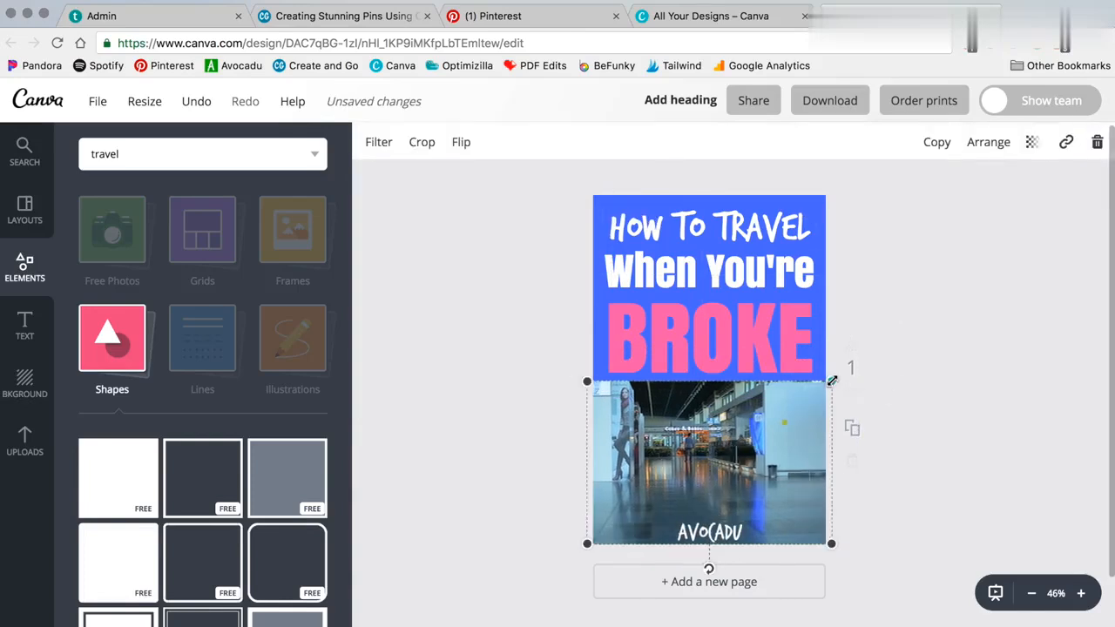
left_click_drag(832, 381, 1111, 193)
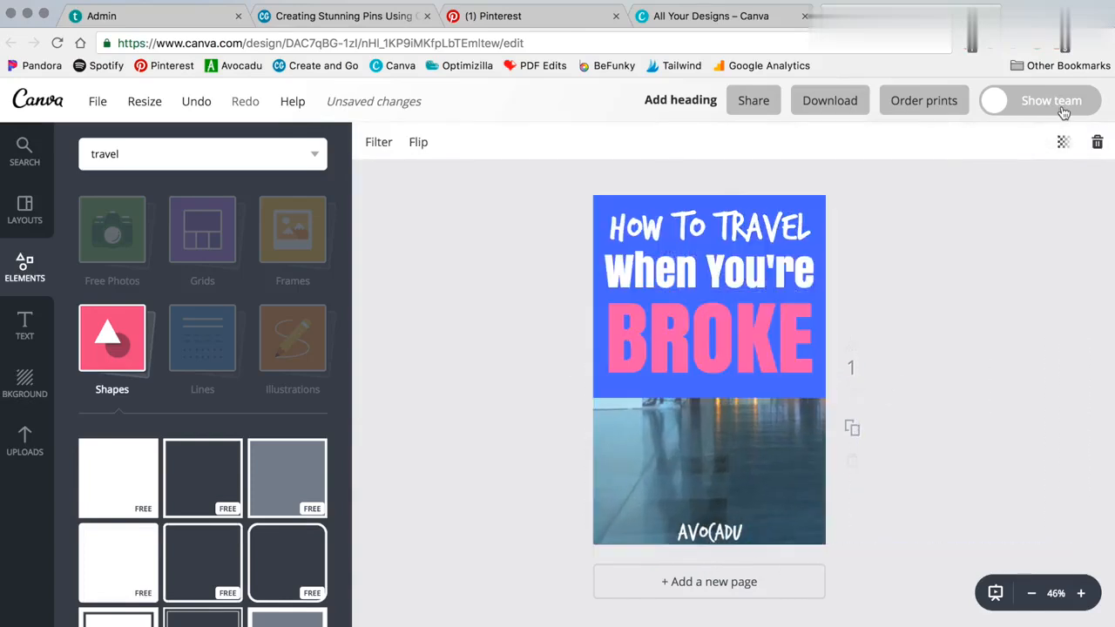
Step: Lower the blue header rectangle slightly and make it semi-transparent
left_click(616, 205)
left_click_drag(596, 206, 597, 223)
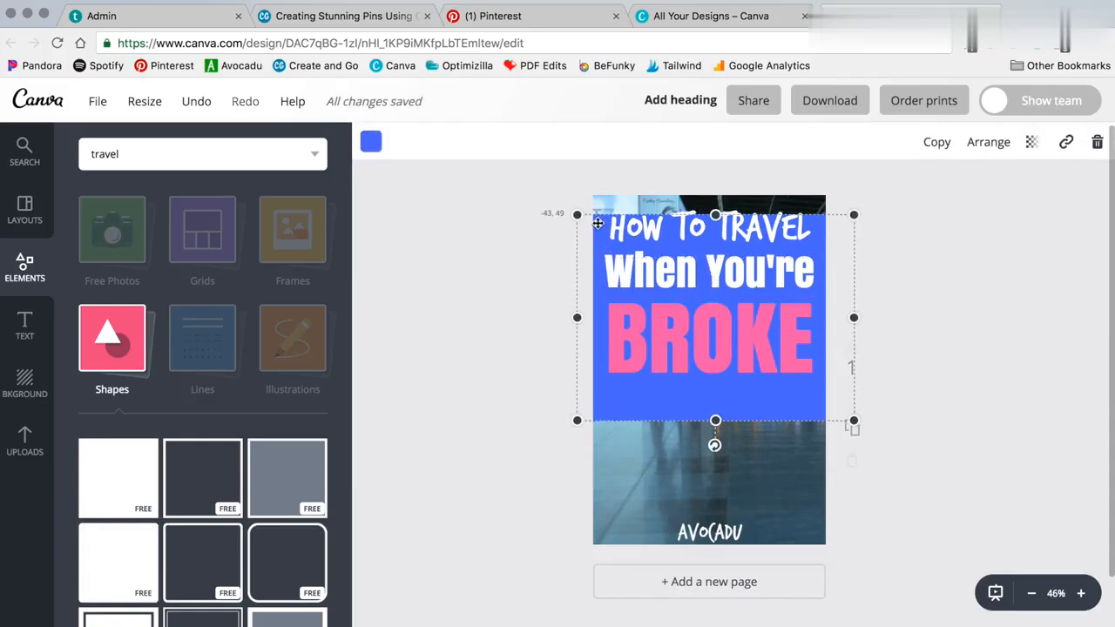
left_click(1033, 147)
left_click_drag(1001, 190, 959, 200)
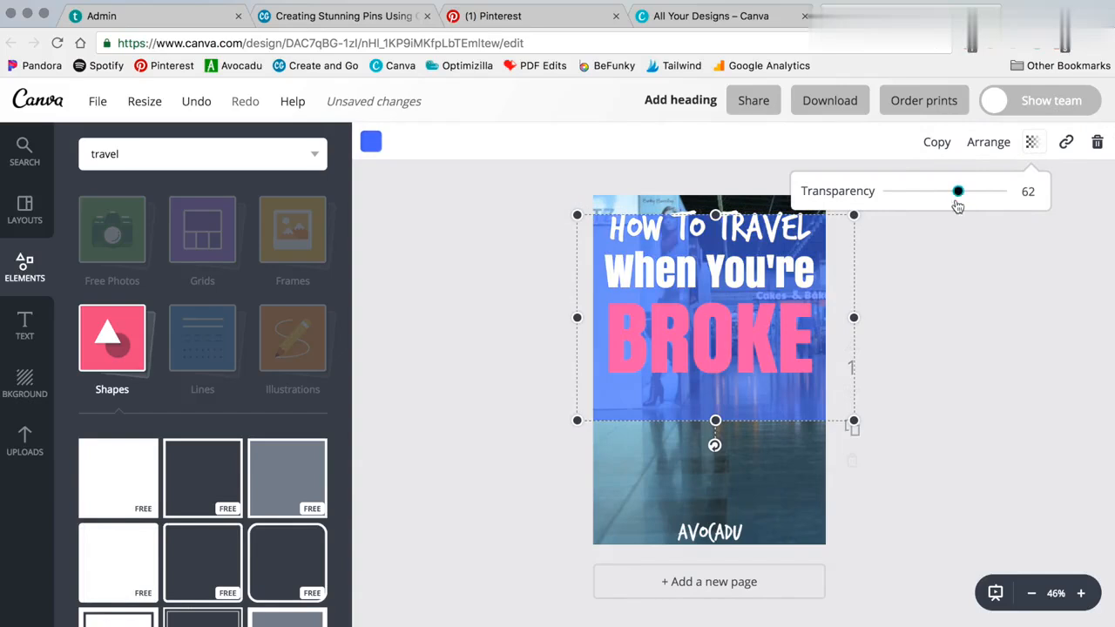
left_click(720, 394)
Step: Stretch the blue overlay over the whole pin and lighten it to 51 transparency
left_click_drag(745, 360, 763, 381)
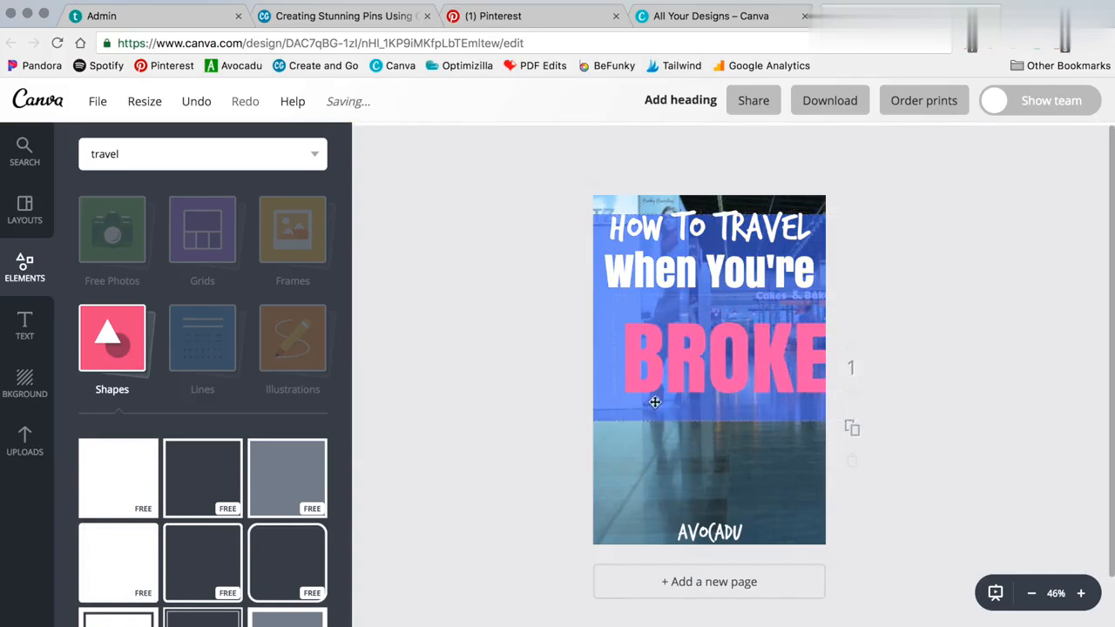
left_click(619, 417)
left_click_drag(715, 420, 718, 541)
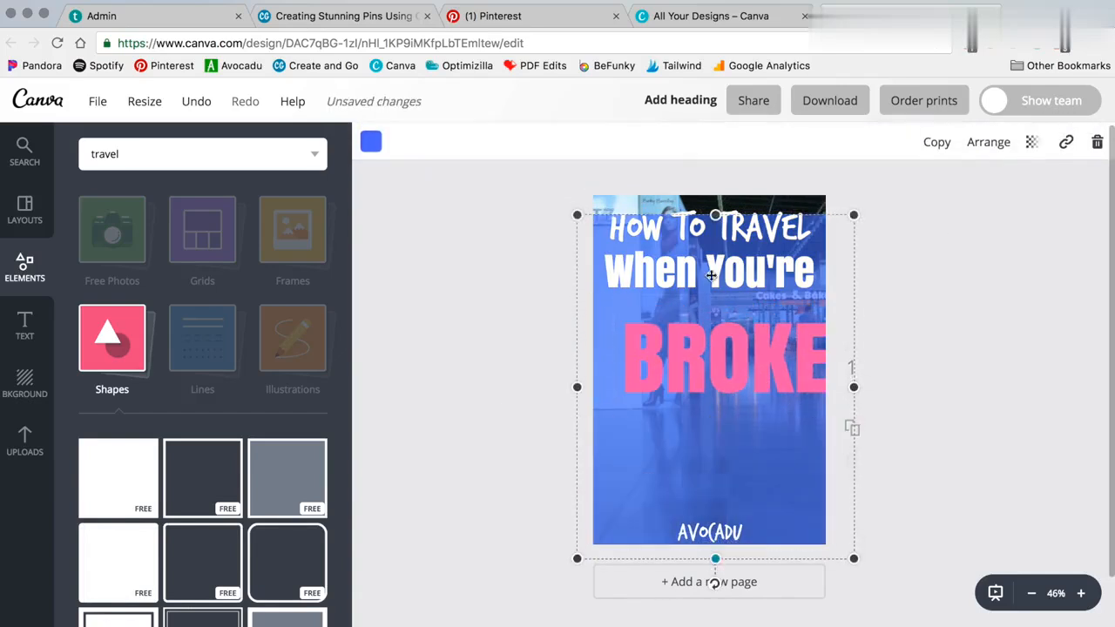
left_click_drag(715, 215, 715, 174)
left_click(1031, 142)
left_click_drag(959, 191, 943, 199)
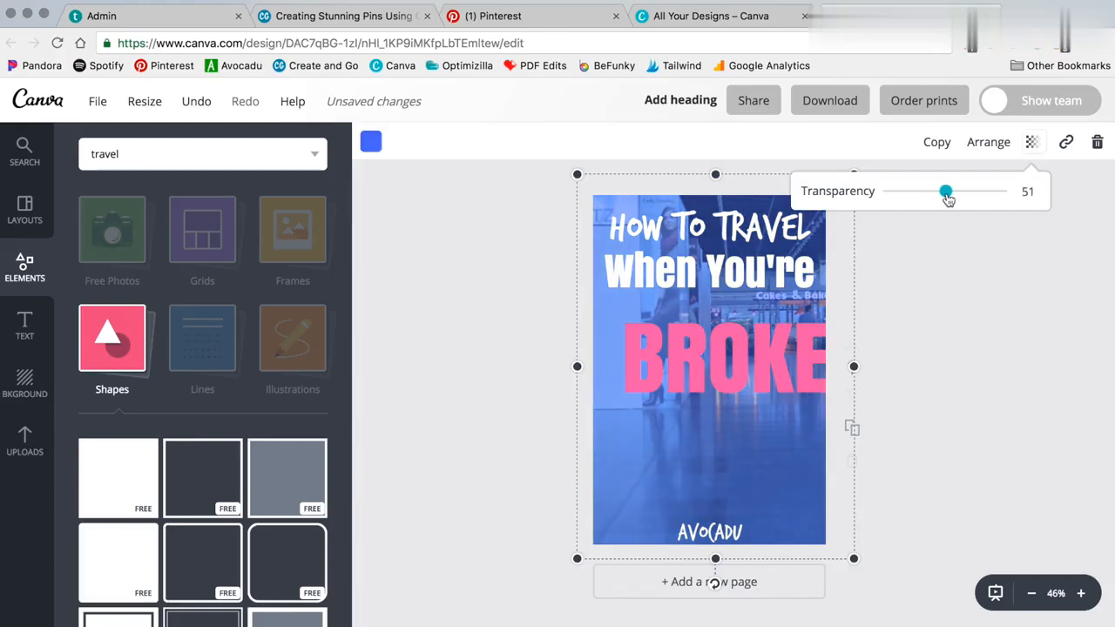
Step: Spread the title lines: HOW TO TRAVEL near the top, When You're above BROKE
left_click_drag(780, 386, 765, 486)
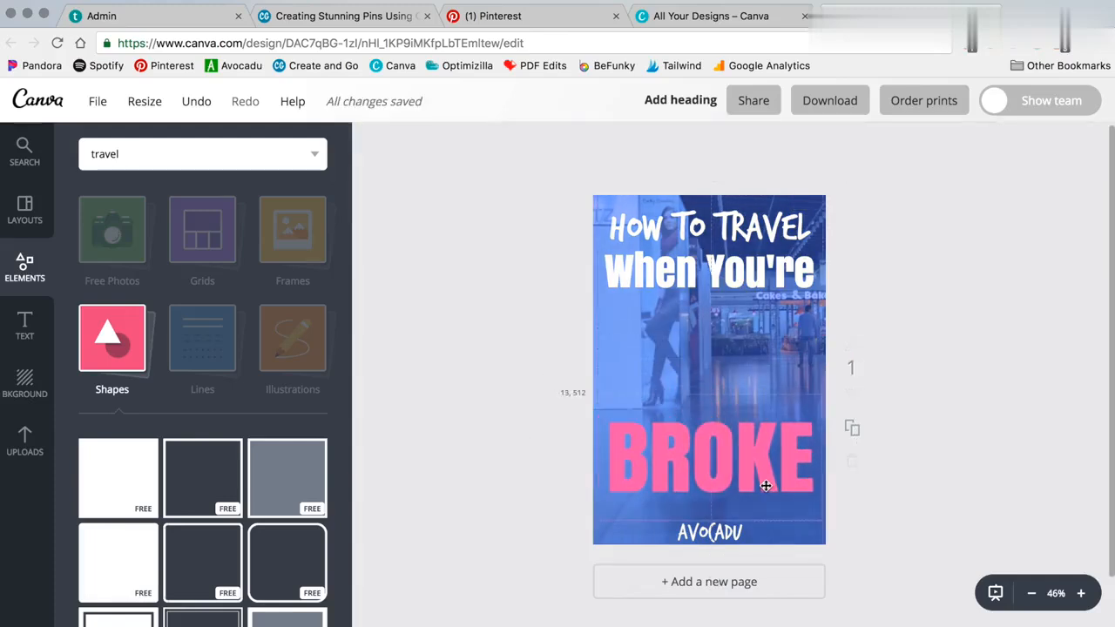
left_click_drag(744, 280, 746, 396)
left_click_drag(730, 249, 726, 283)
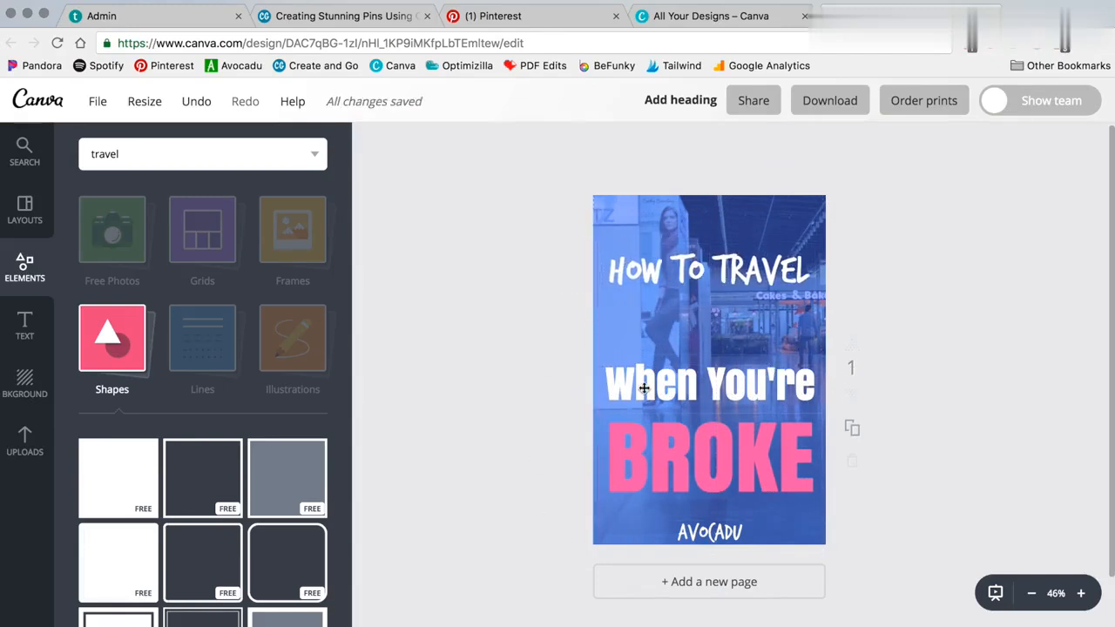
mouse_move(663, 407)
left_mouse_down()
mouse_move(665, 336)
mouse_move(663, 398)
left_mouse_up()
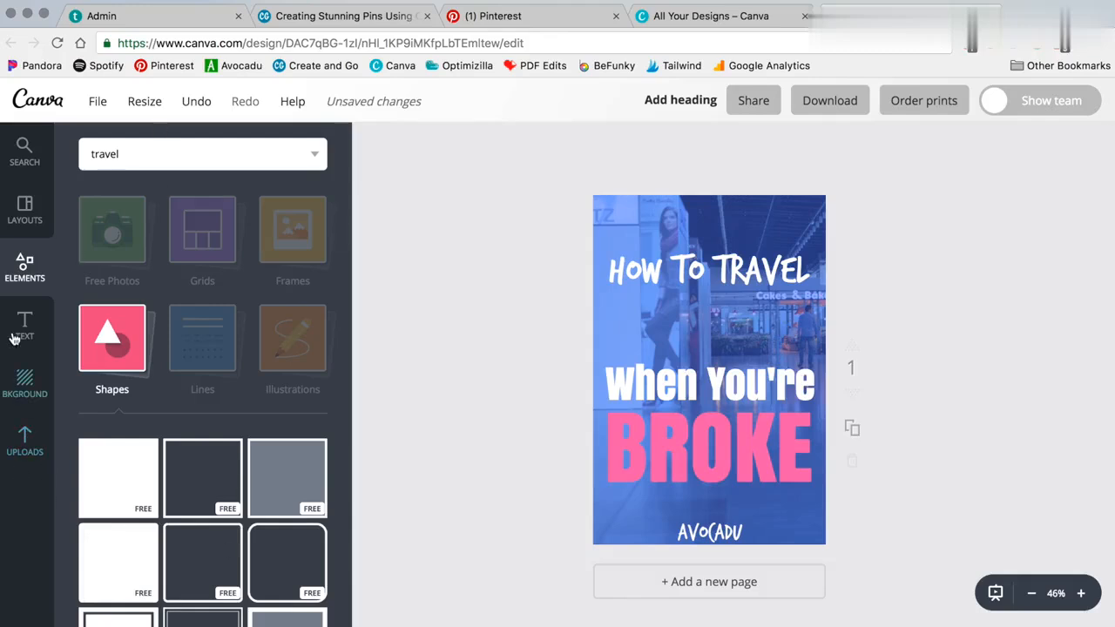
Step: Browse the element categories, including Shapes and Free Photos
left_click(35, 290)
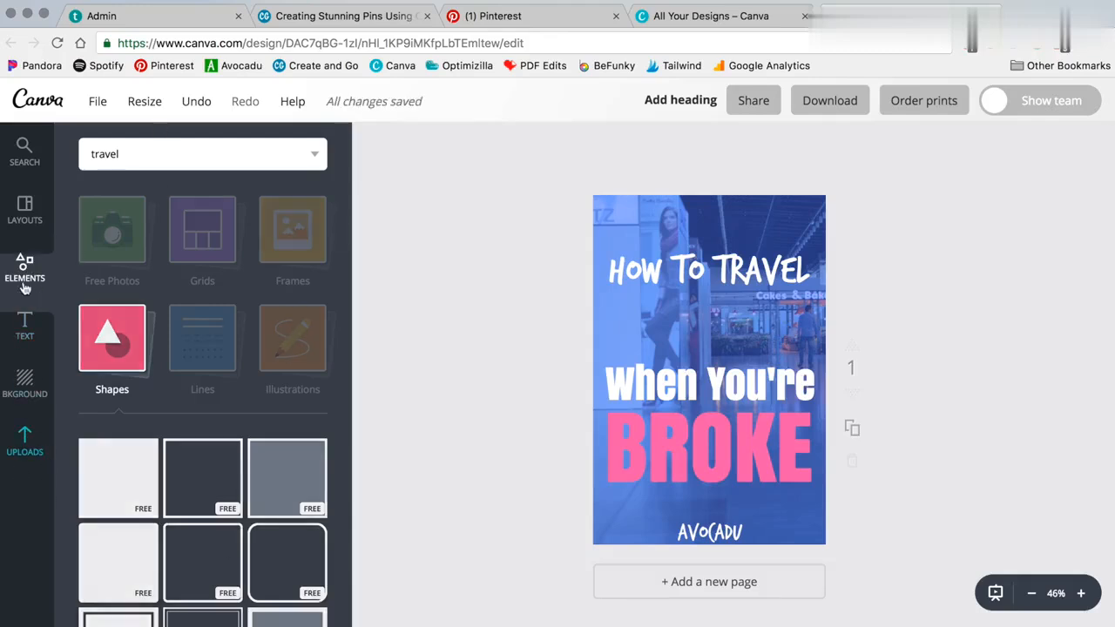
left_click(182, 338)
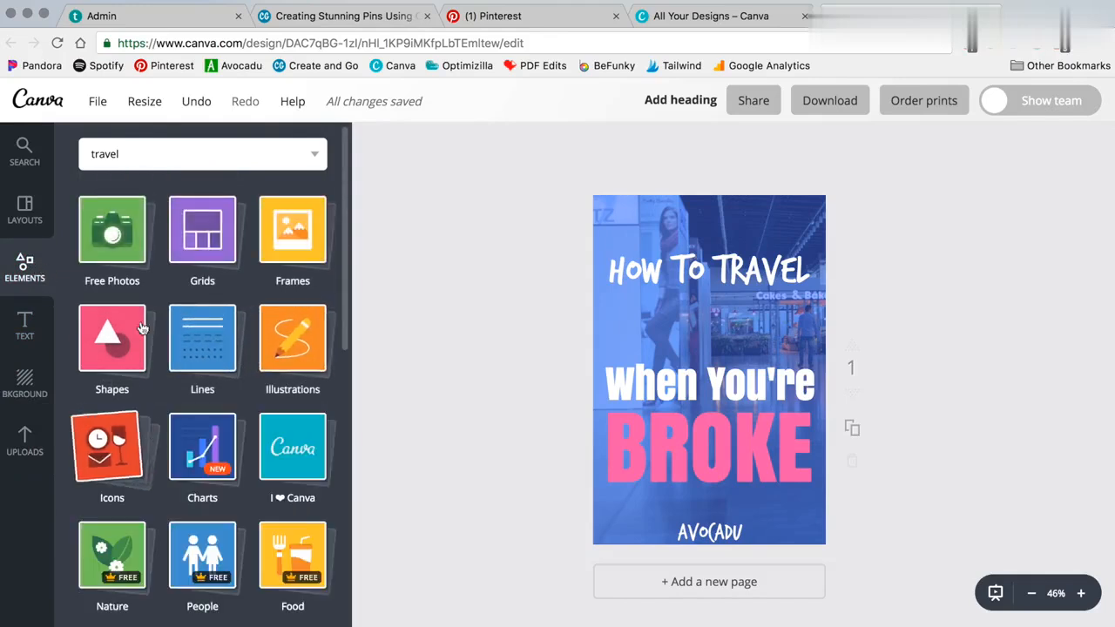
left_click(113, 233)
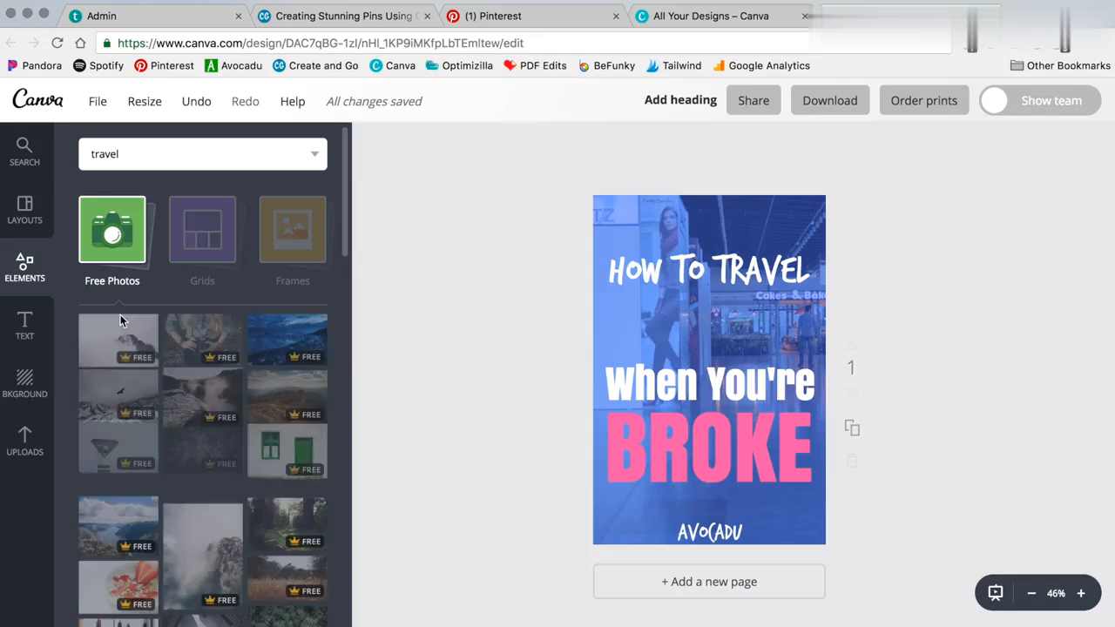
left_click(194, 245)
scroll(157, 346, "down", 3)
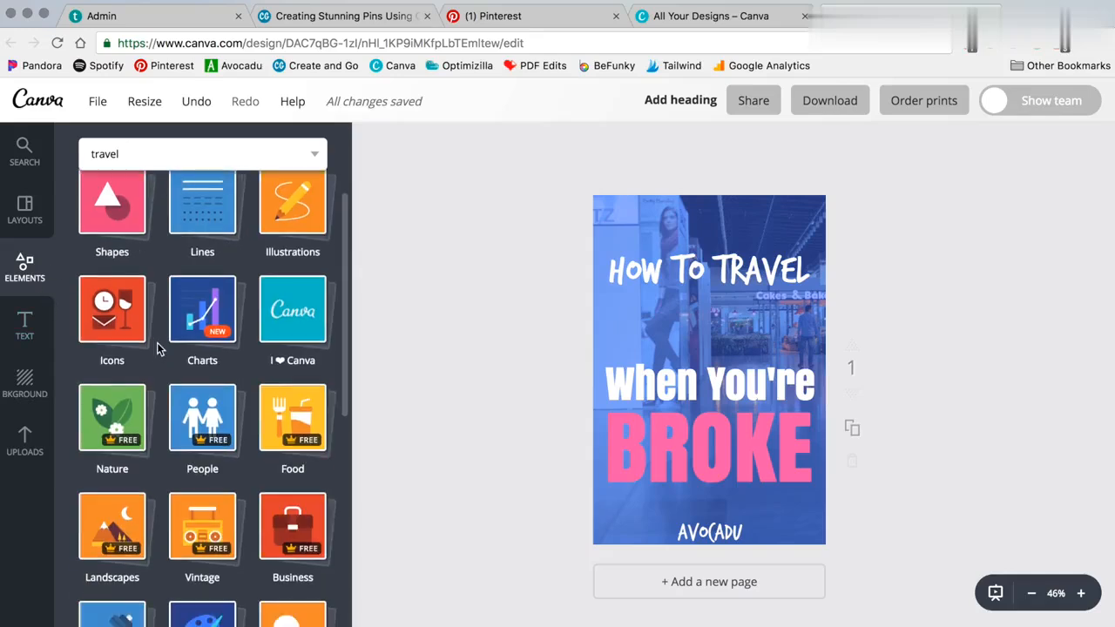
scroll(157, 345, "up", 2)
scroll(195, 319, "down", 3)
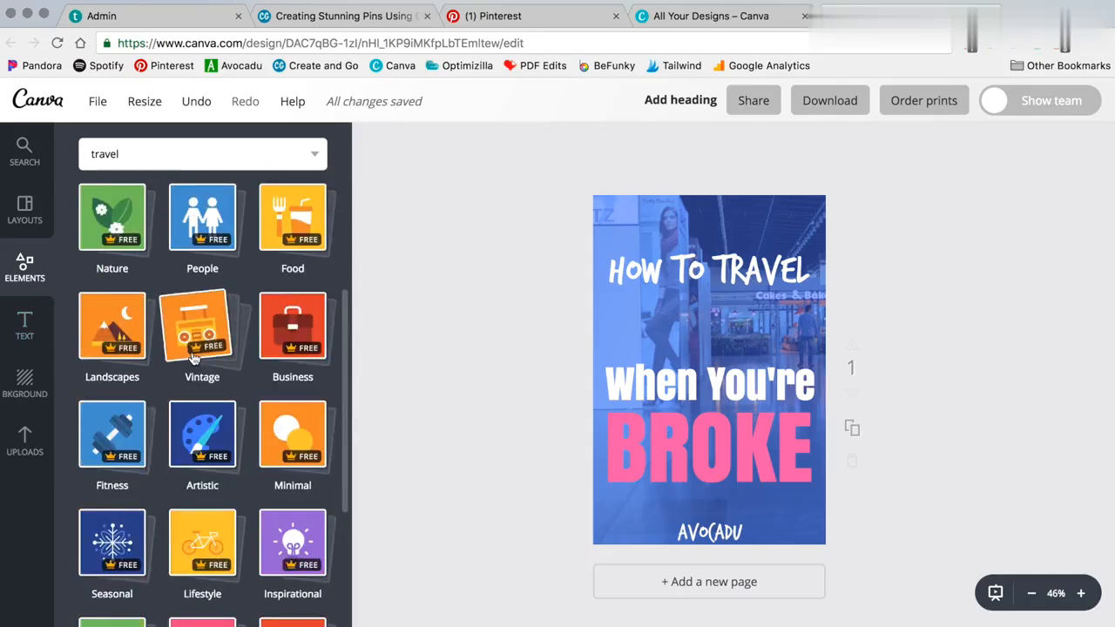
scroll(200, 331, "up", 3)
scroll(198, 348, "down", 4)
scroll(199, 356, "down", 3)
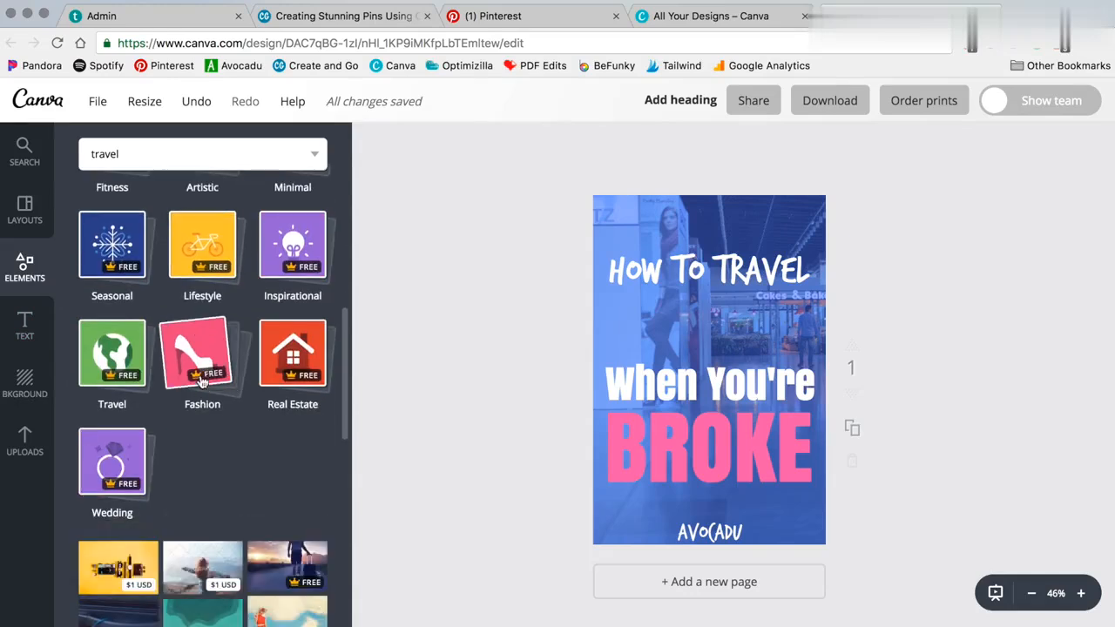
scroll(200, 392, "up", 7)
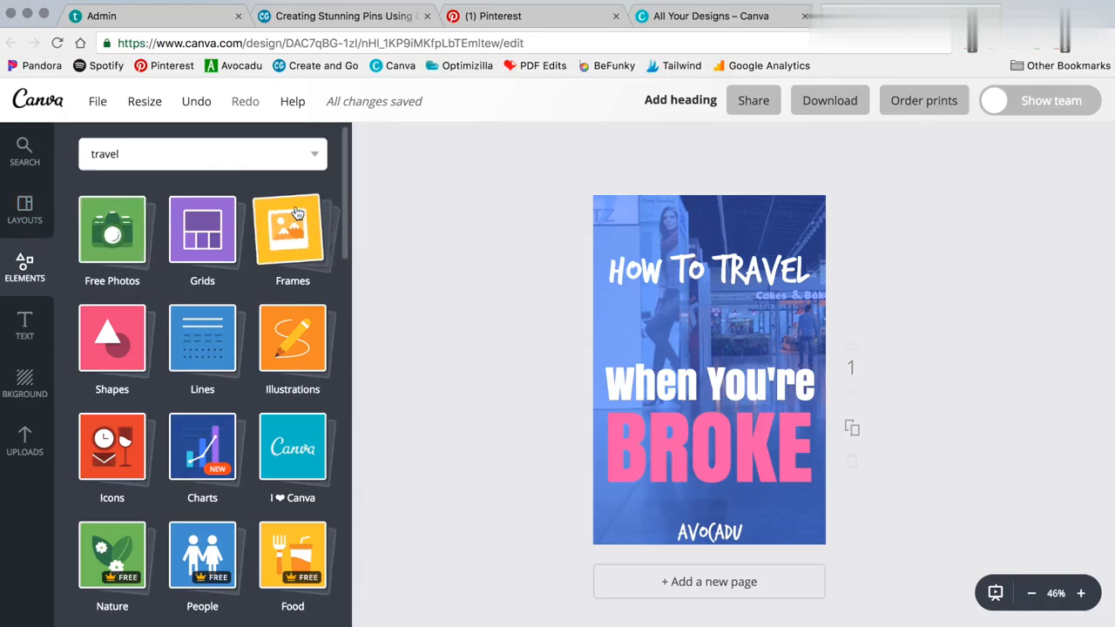
Step: Look through the uploaded images, then add a new heading text box from the Text panel
left_click(25, 444)
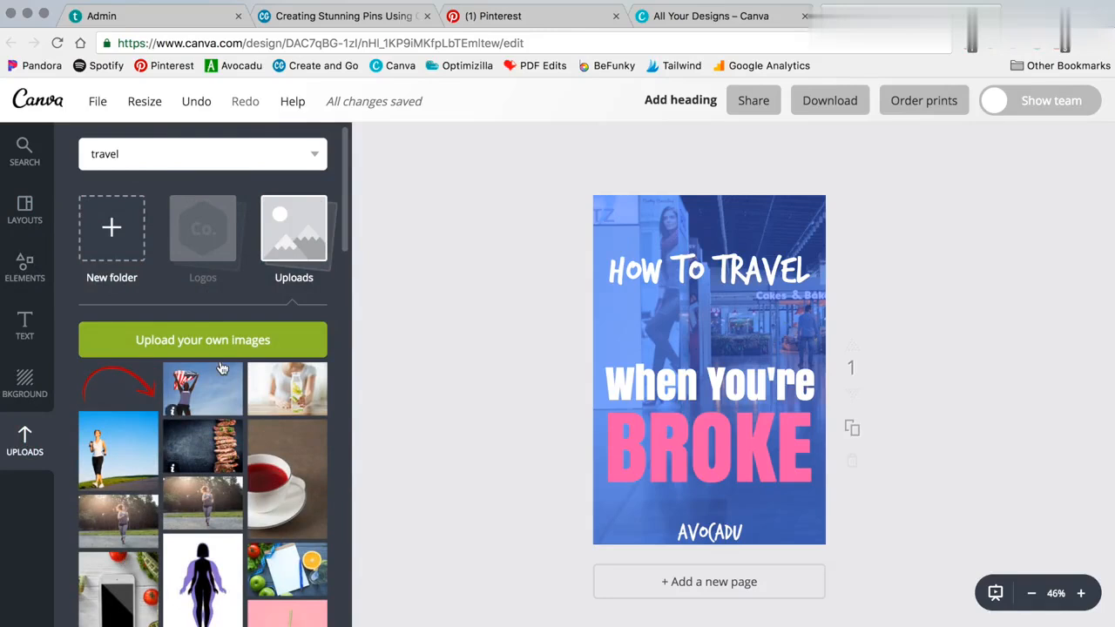
left_click(25, 324)
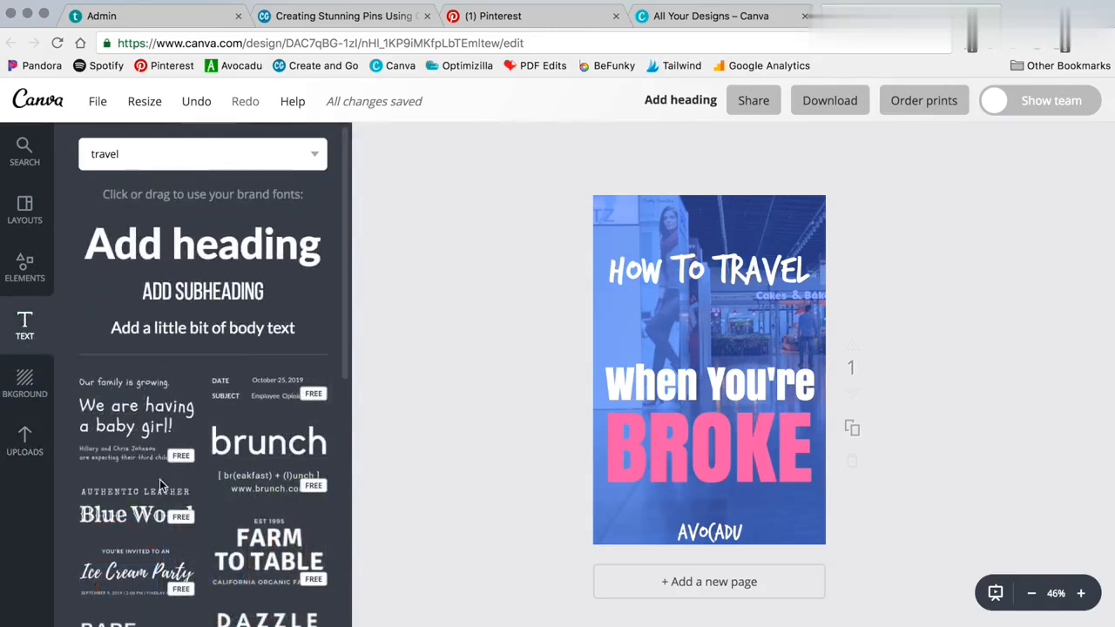
scroll(160, 486, "down", 4)
scroll(159, 486, "up", 4)
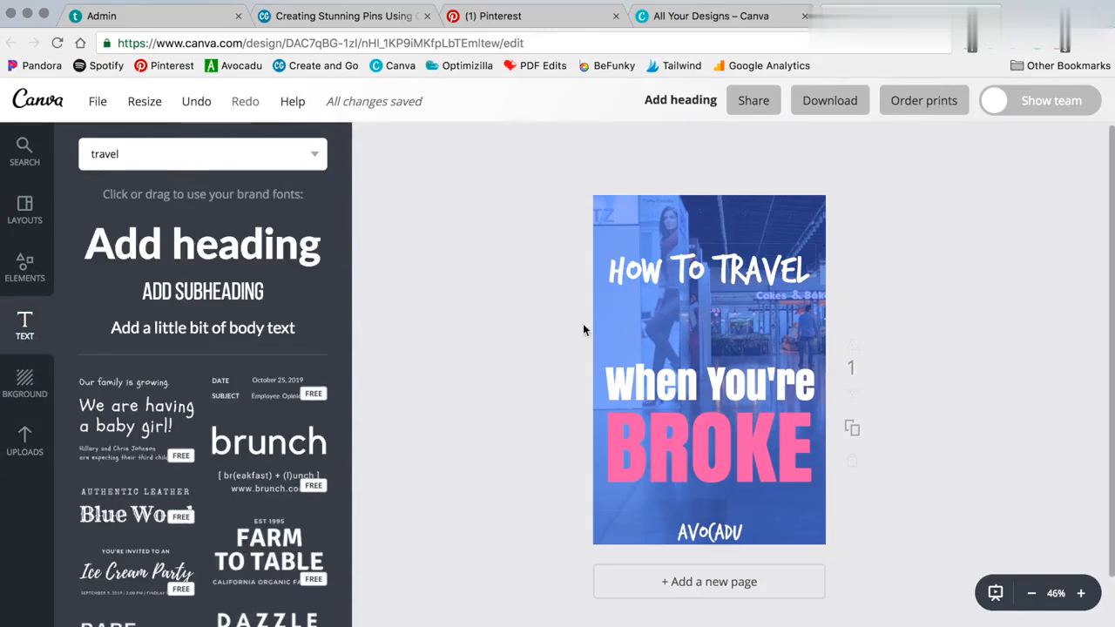
left_click(252, 237)
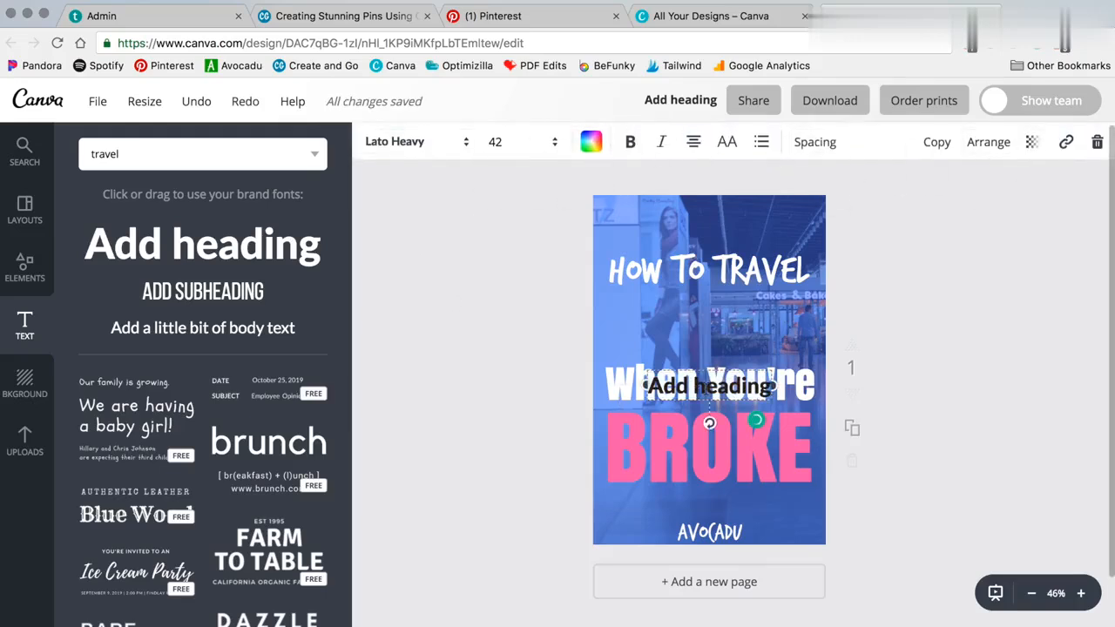
key("BackSpace")
triple_click(737, 383)
key("BackSpace")
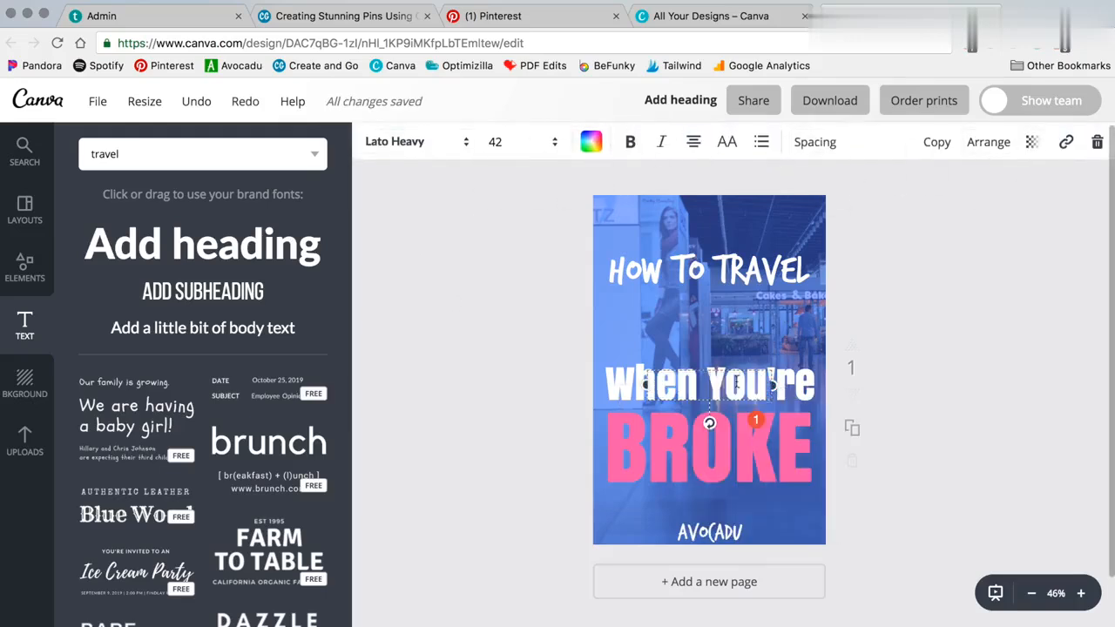
left_click(574, 369)
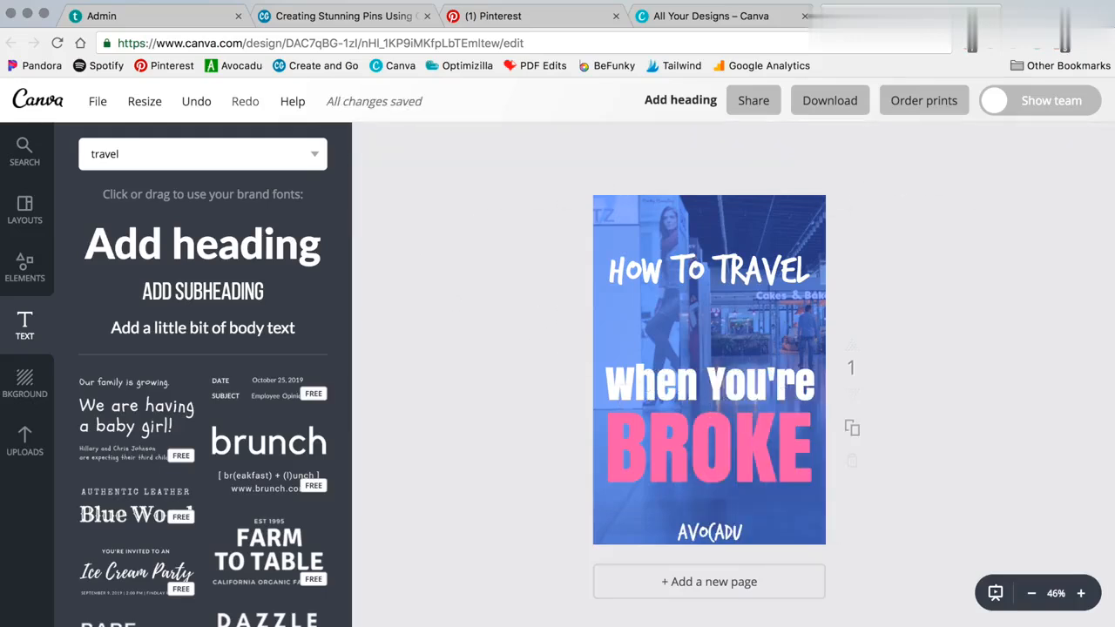